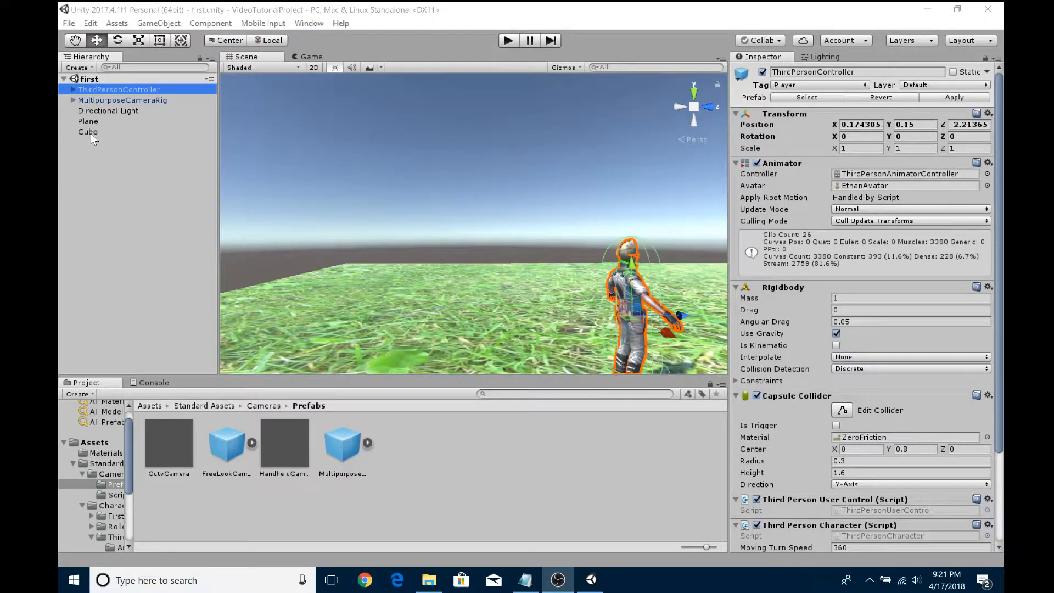
Inspect the scene's objects one by one: the third-person controller, camera rig, directional light, plane and cube.
click(107, 90)
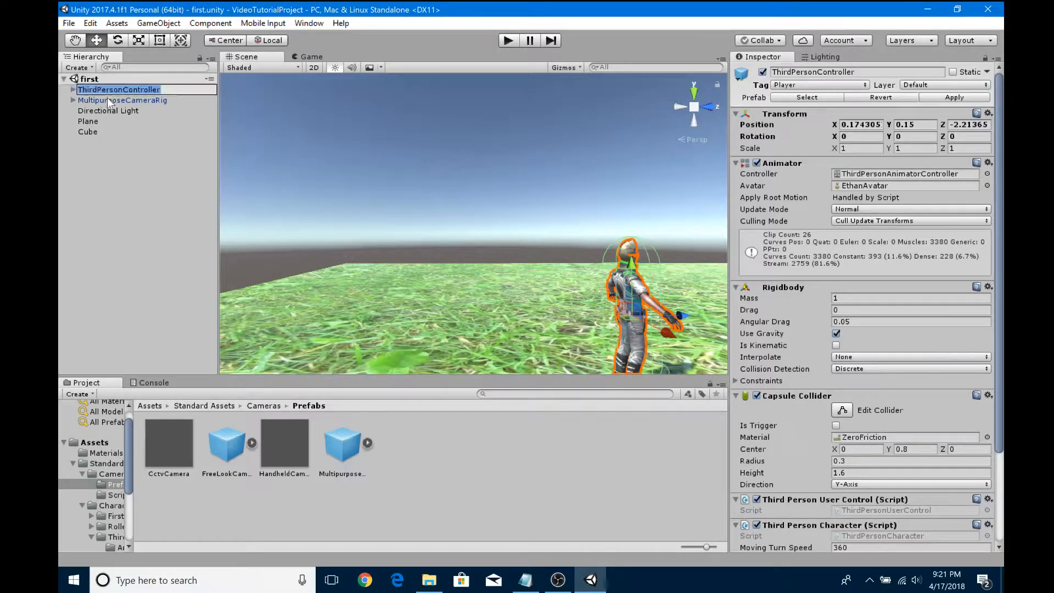
click(107, 101)
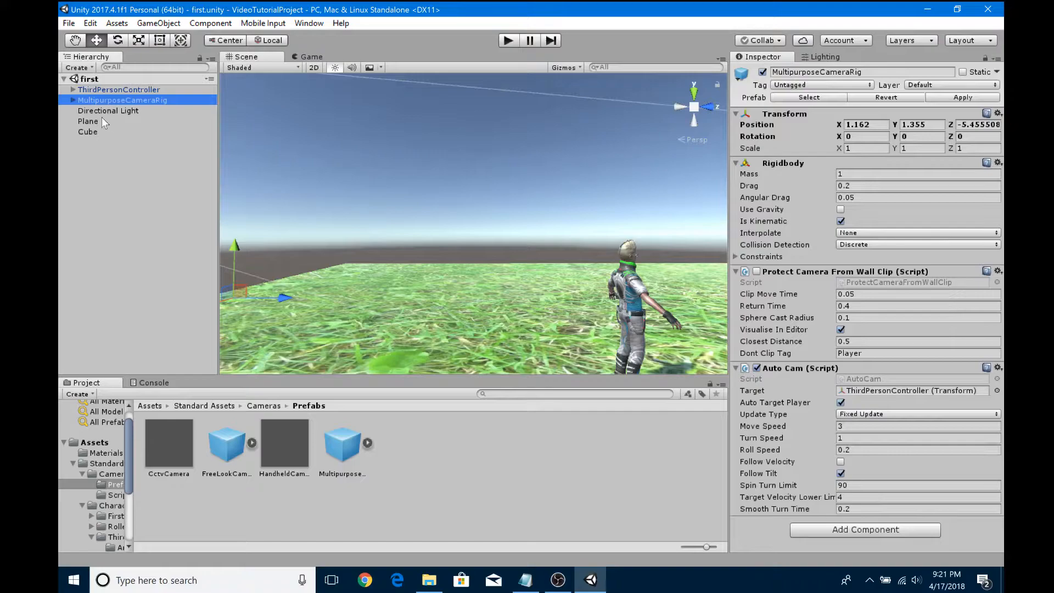
click(100, 111)
click(92, 122)
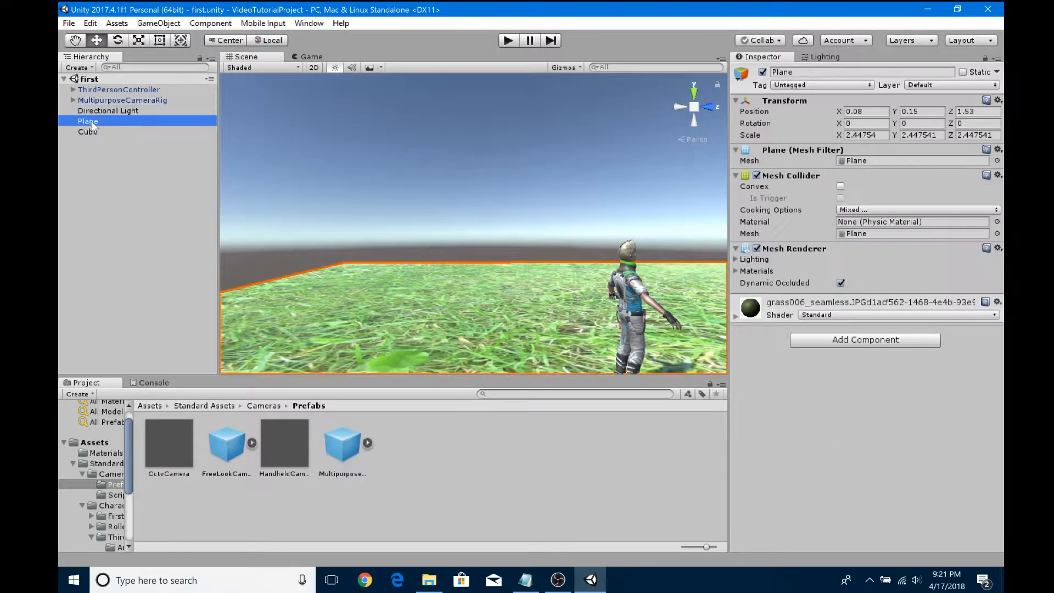
click(88, 131)
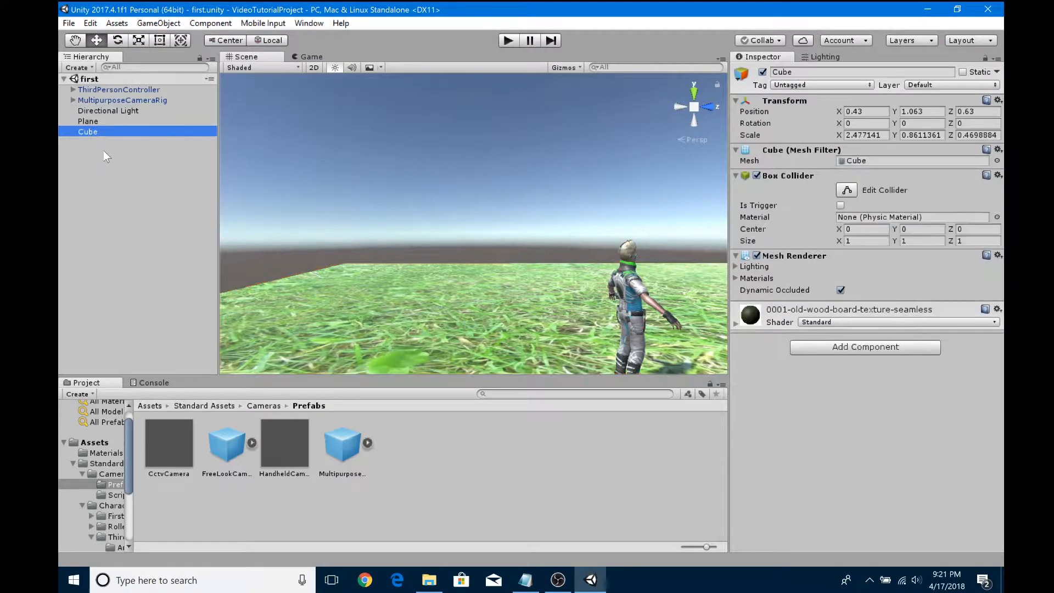
Rename the Plane object to "Ground Plane".
click(88, 122)
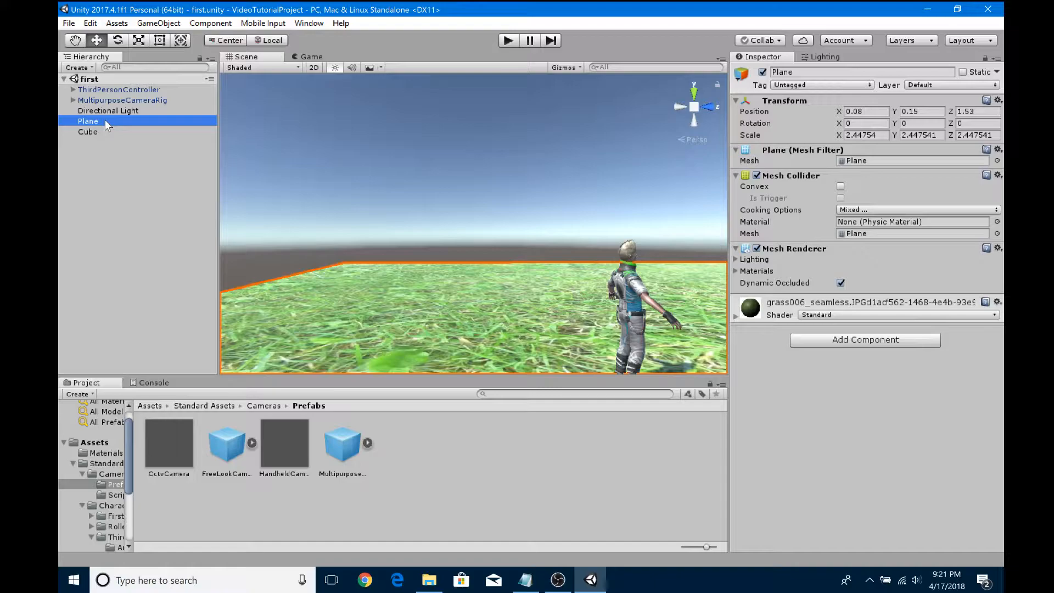
key(F2)
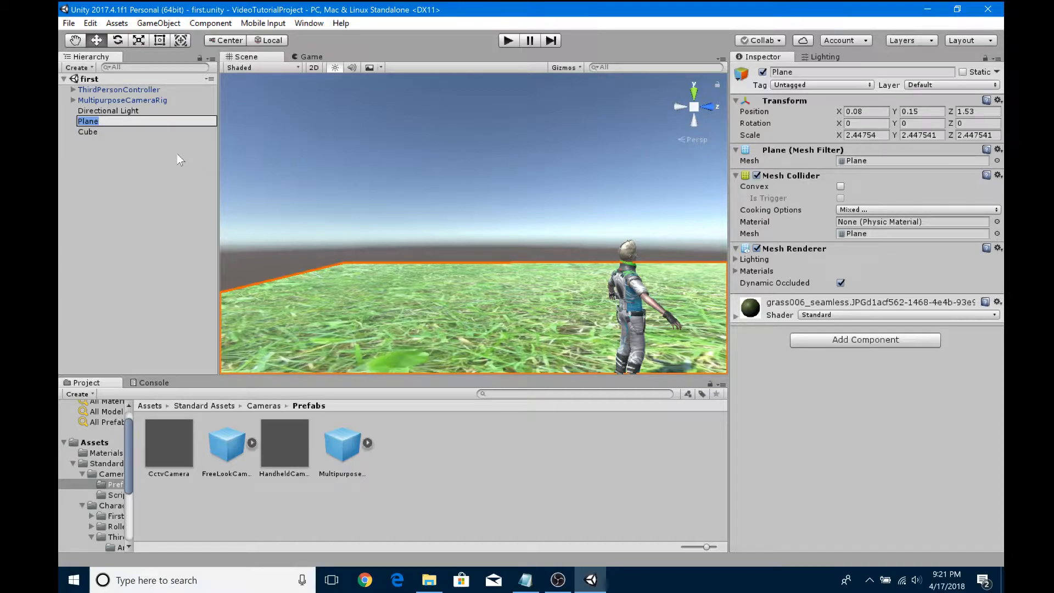
key(Left)
text(Ground)
key(Return)
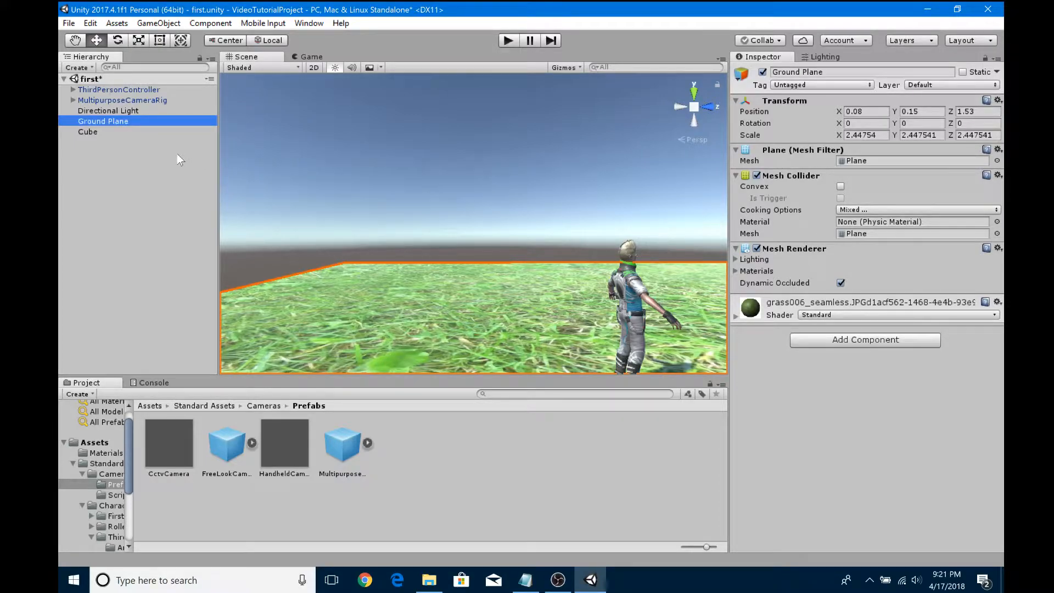
click(826, 72)
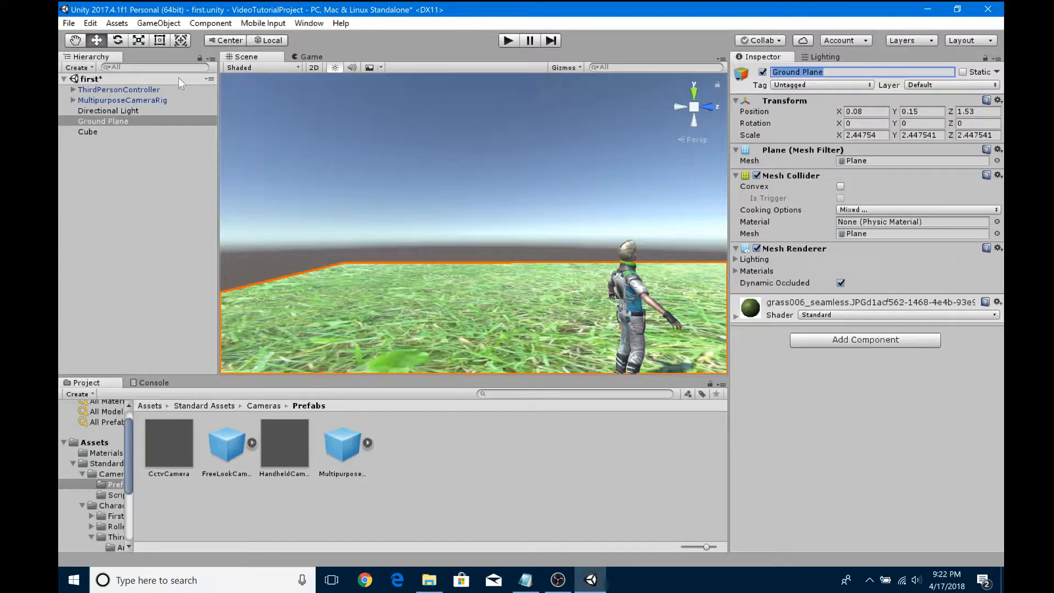
Search the scene hierarchy for "ground" and clear the search again.
click(138, 67)
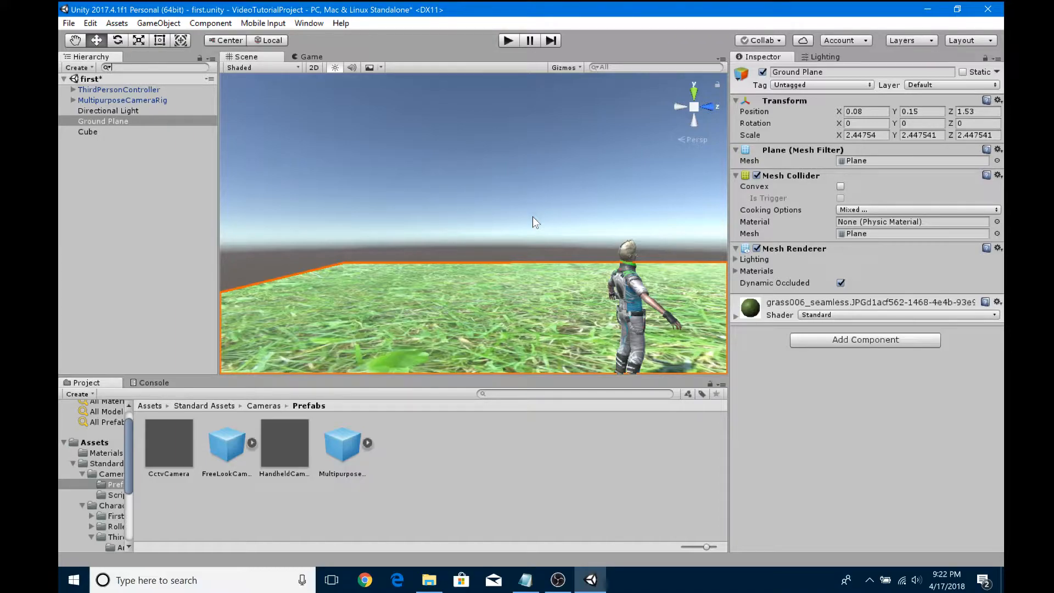
text(ground)
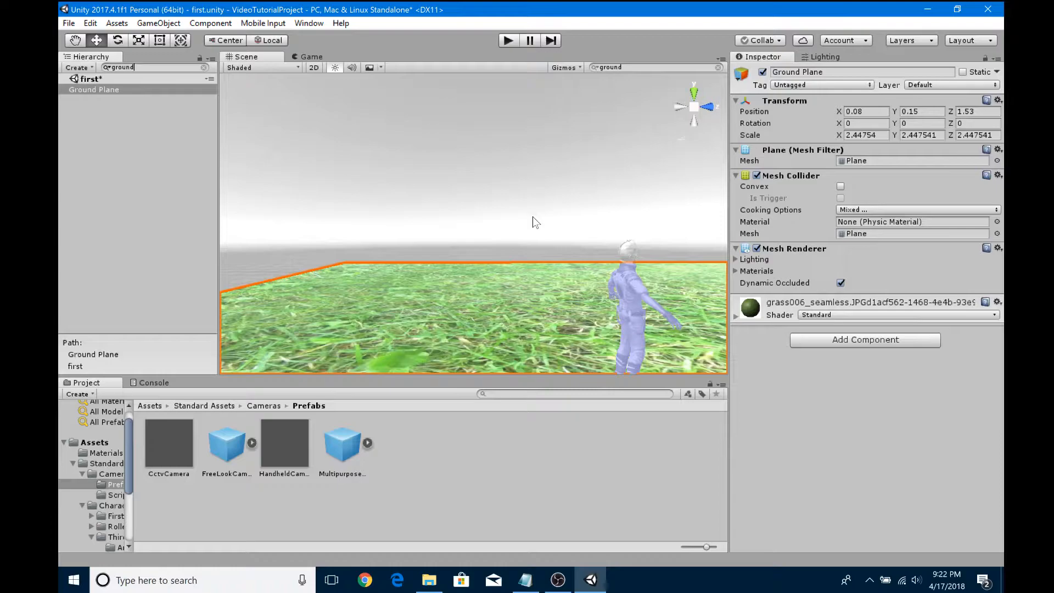
key(BackSpace)
key(BackSpace)
key(BackSpace)
key(BackSpace)
key(BackSpace)
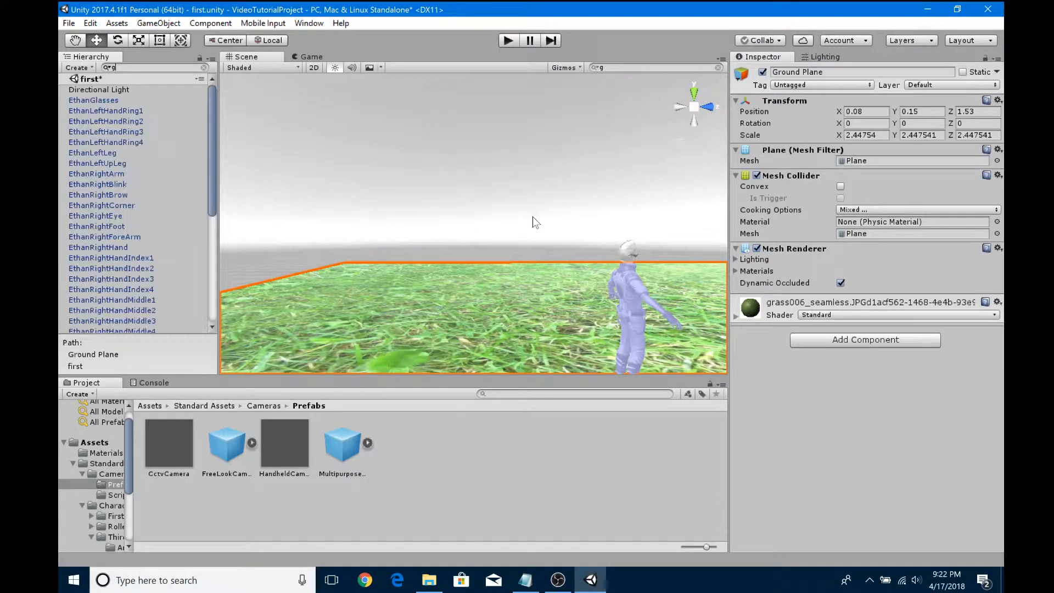
key(BackSpace)
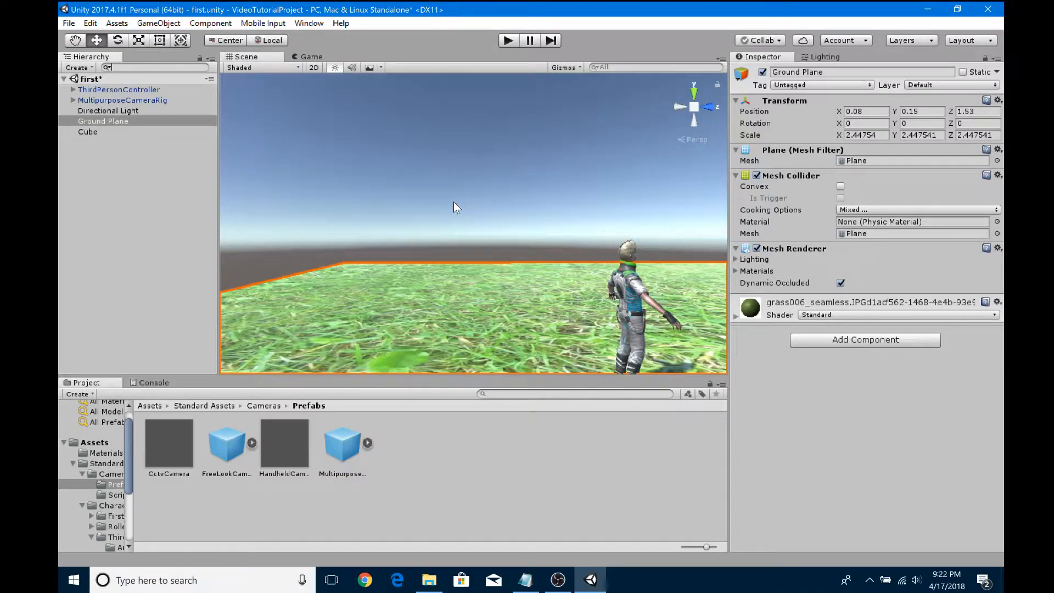
click(514, 393)
Import "Seamless marble tile texture 01.jpg" from the Unity assets folder in File Explorer into the project's top-level Assets folder.
alt+drag(490, 165, 848, 191)
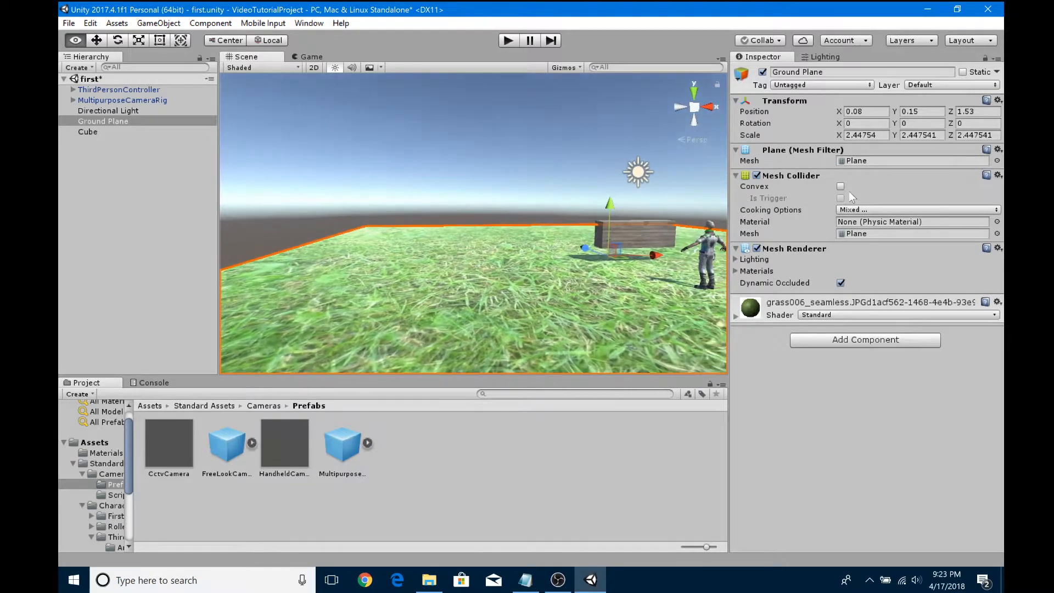
click(148, 405)
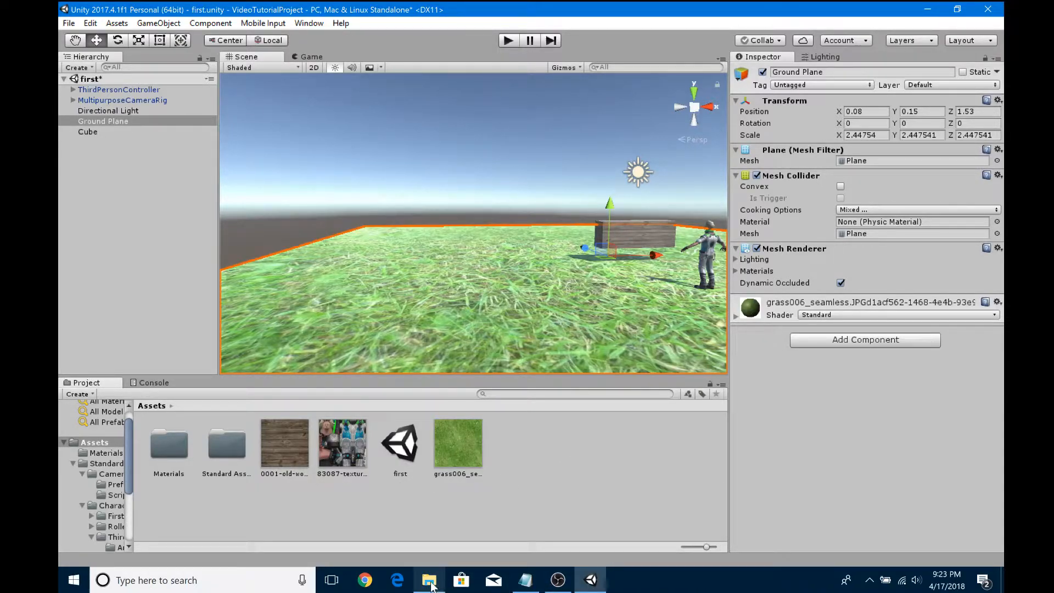
mouse_move(429, 580)
click(429, 539)
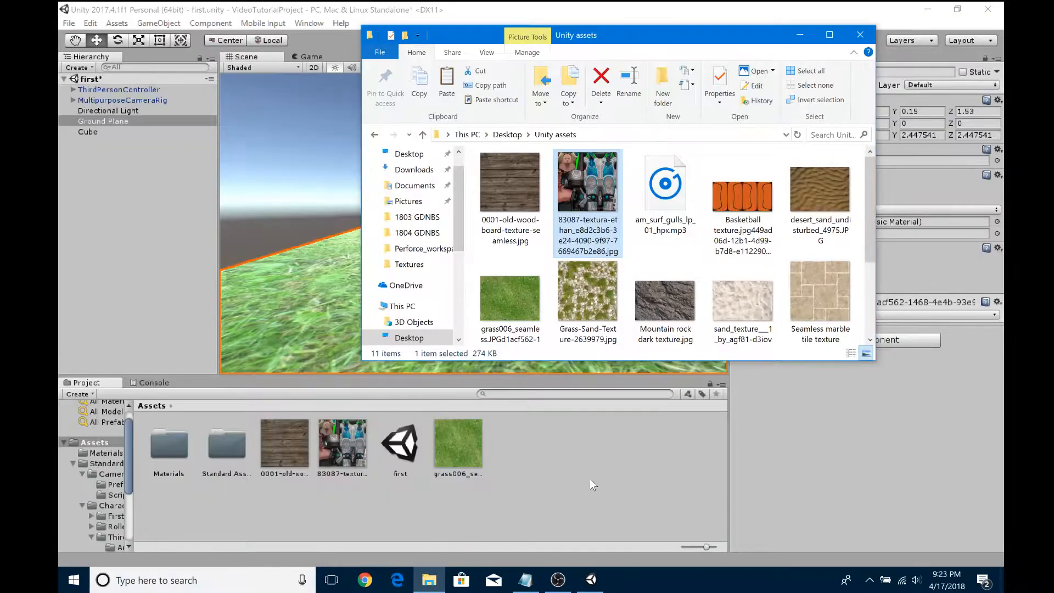
drag(826, 291, 549, 454)
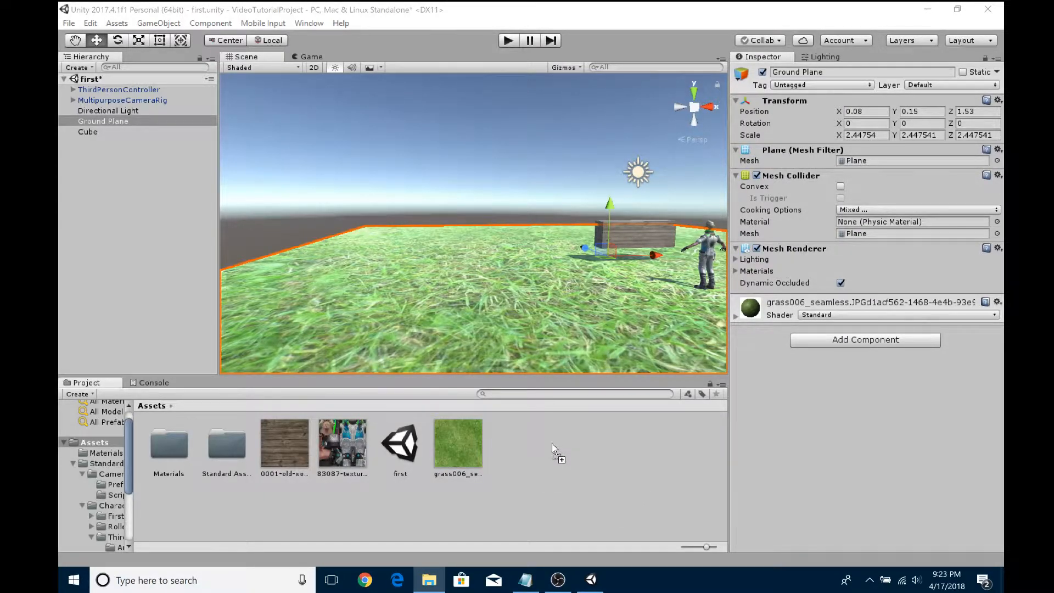
drag(553, 449, 550, 443)
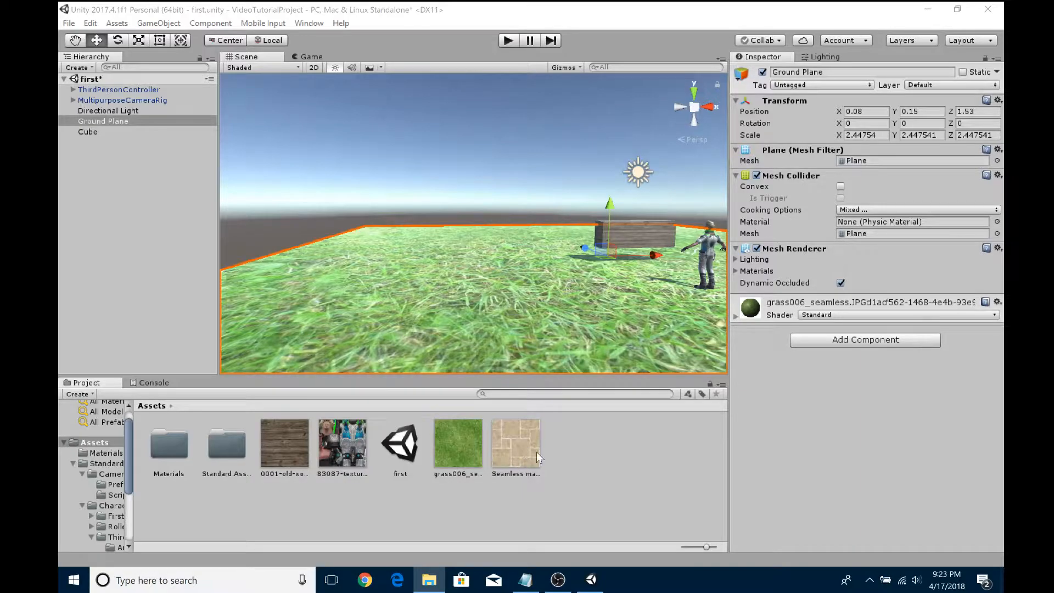
click(505, 431)
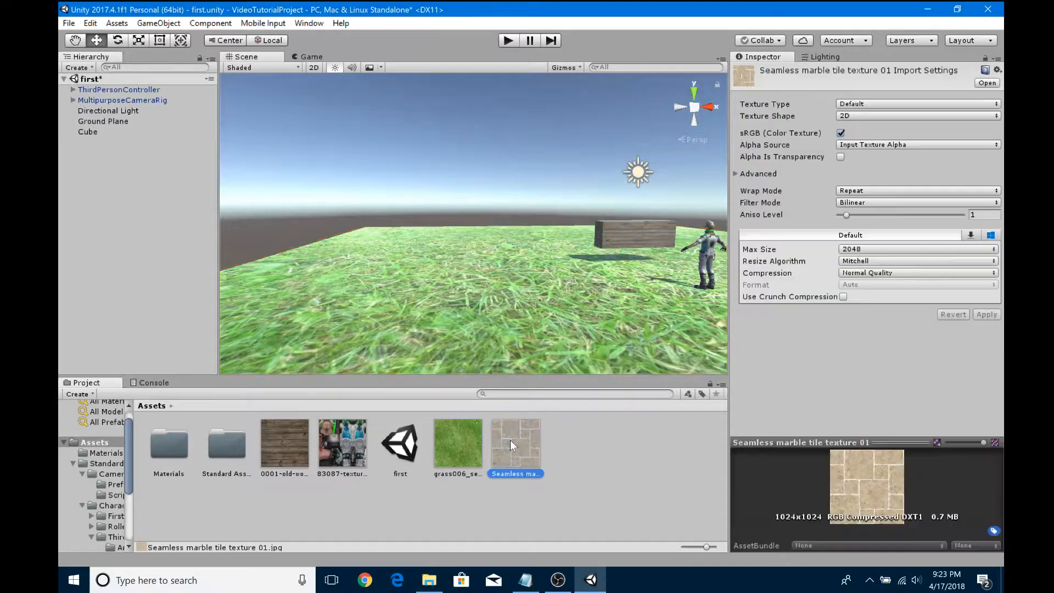
click(611, 460)
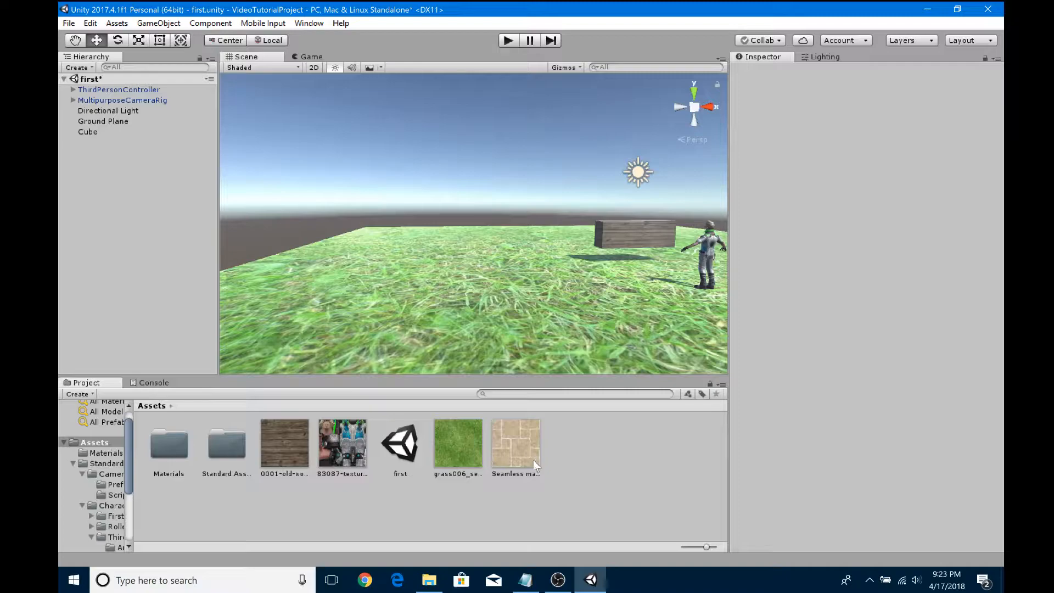
Import Table.mb from the Unity assets folder in File Explorer into Assets and place the table model on the grass beside the character.
mouse_move(441, 583)
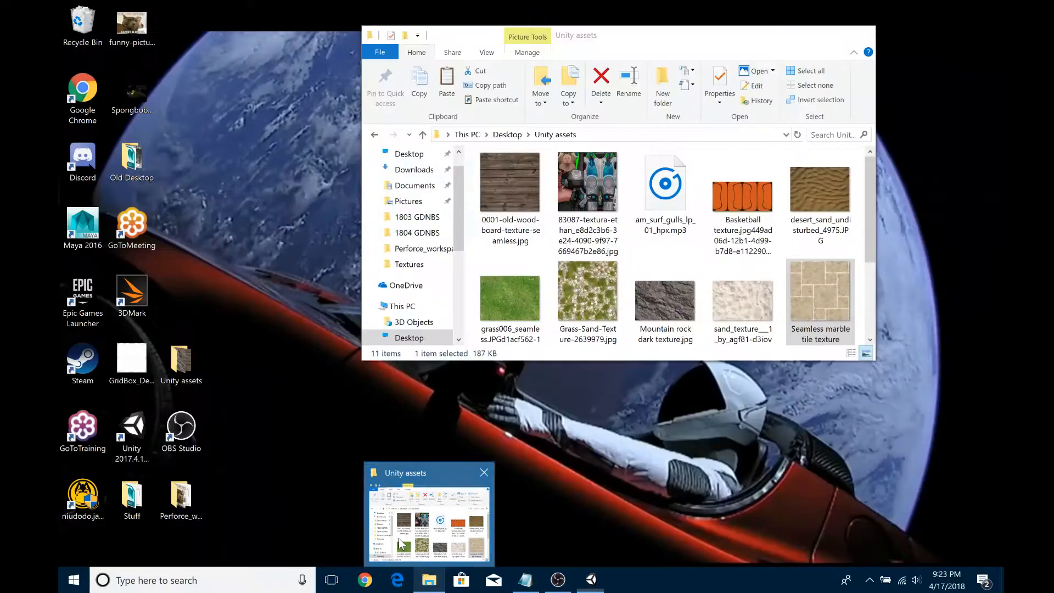
click(399, 538)
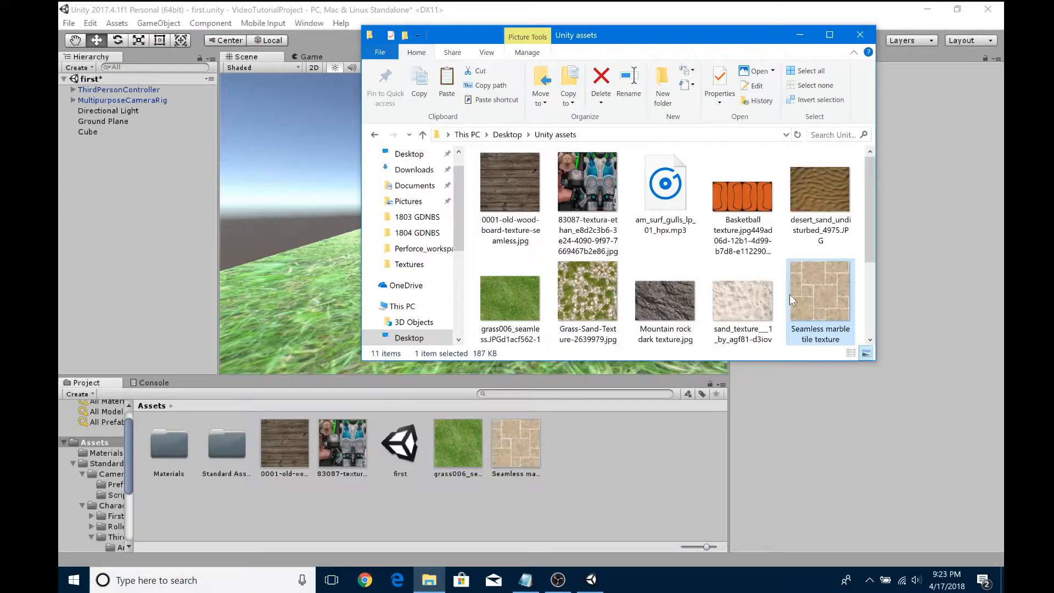
scroll(724, 235, down, 2)
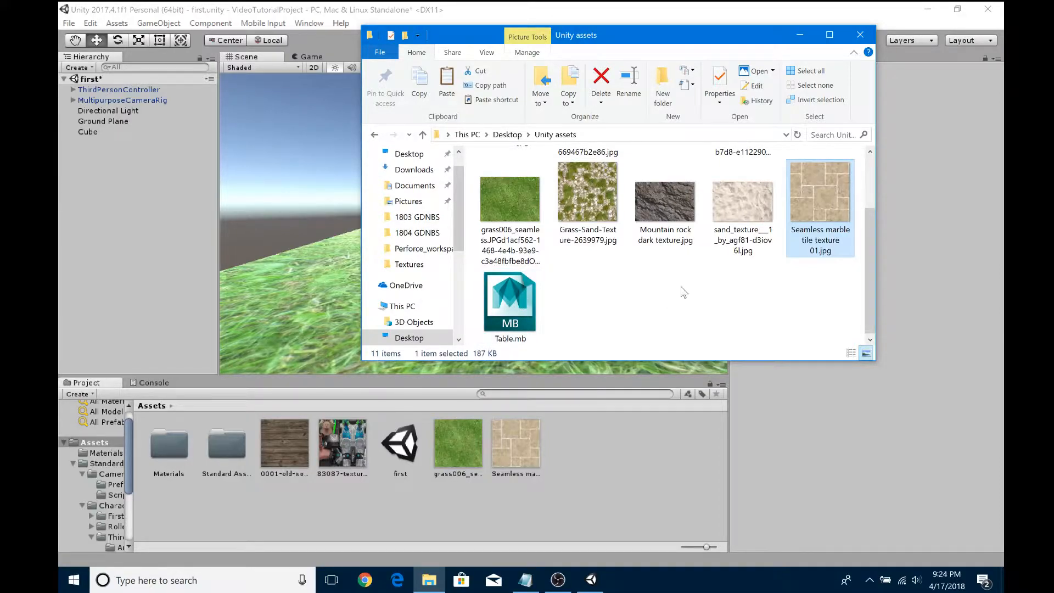
click(502, 304)
drag(503, 304, 568, 451)
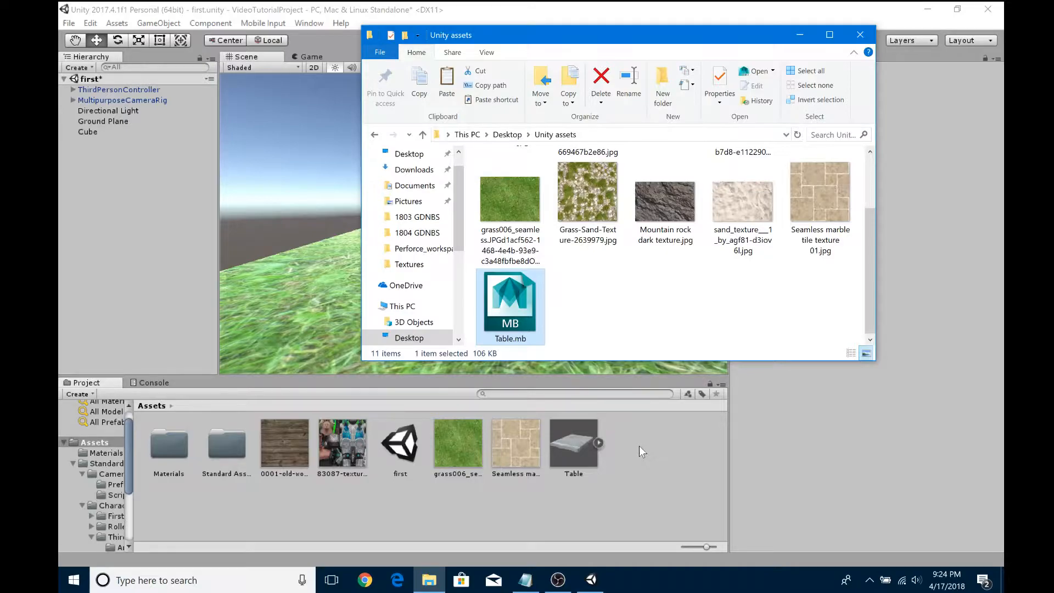
click(647, 443)
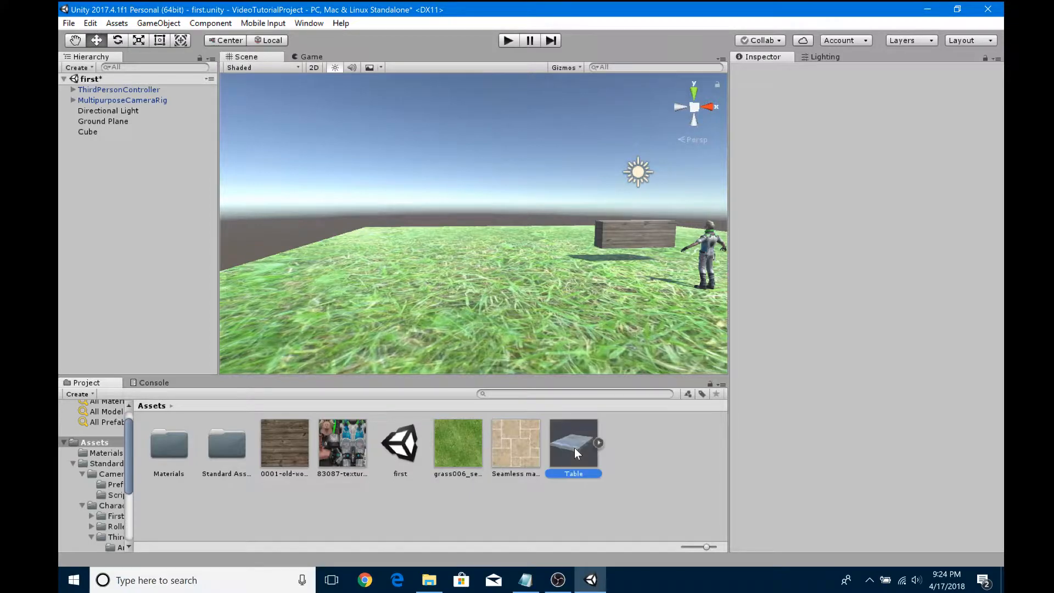
drag(574, 447, 452, 256)
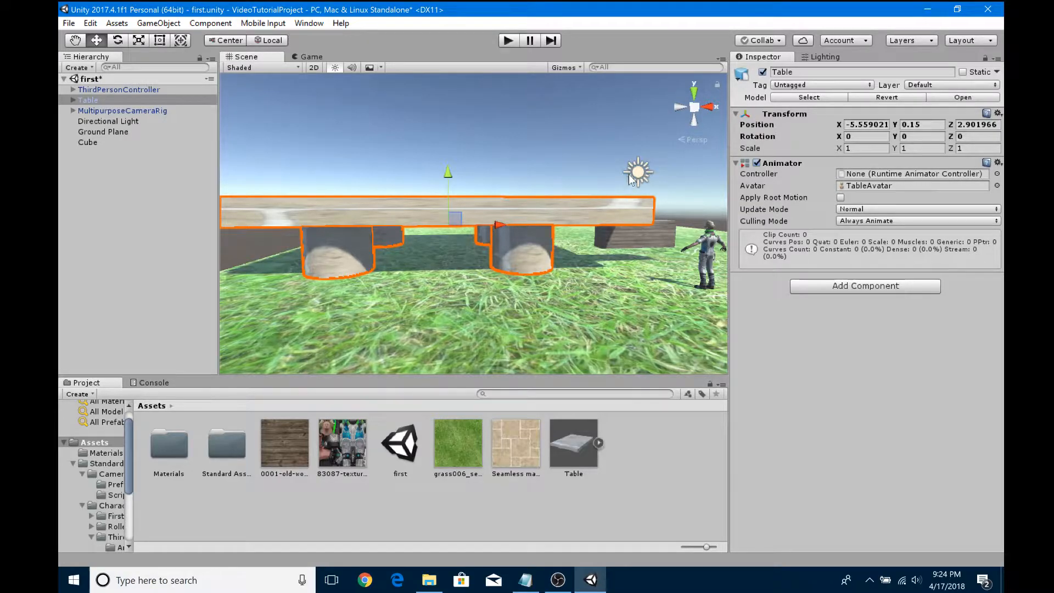
Play-test the scene by running the character toward, under and around the table, and stop the game.
click(507, 40)
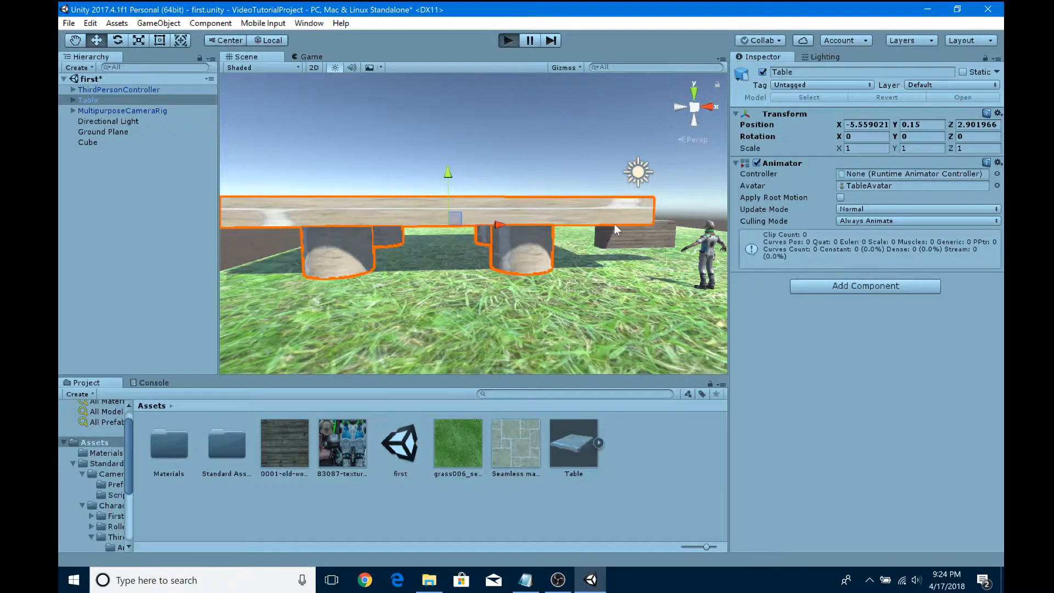
key(a)
key(s)
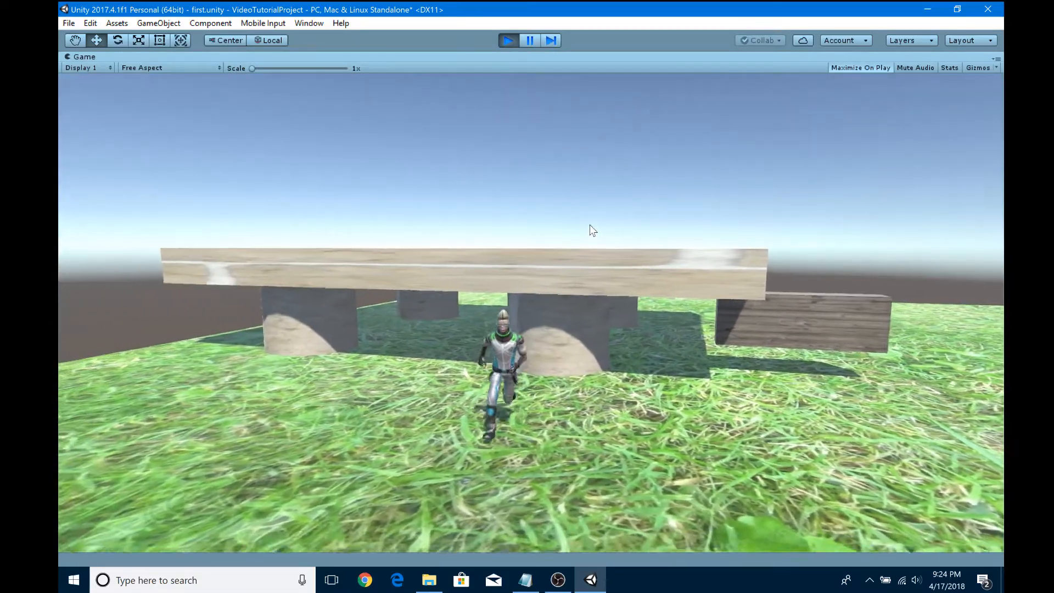
key(w)
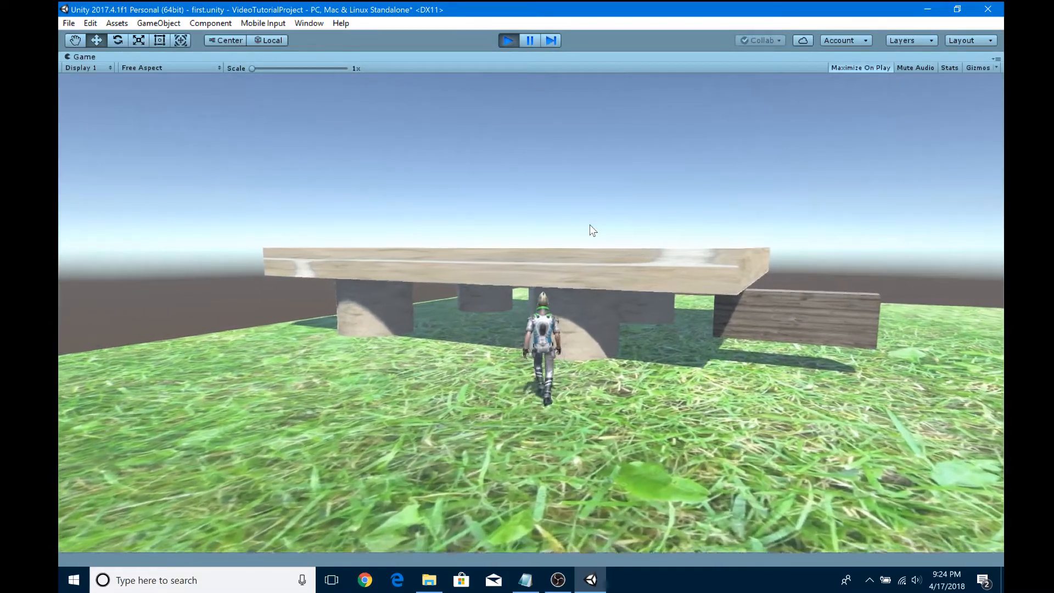
key(w)
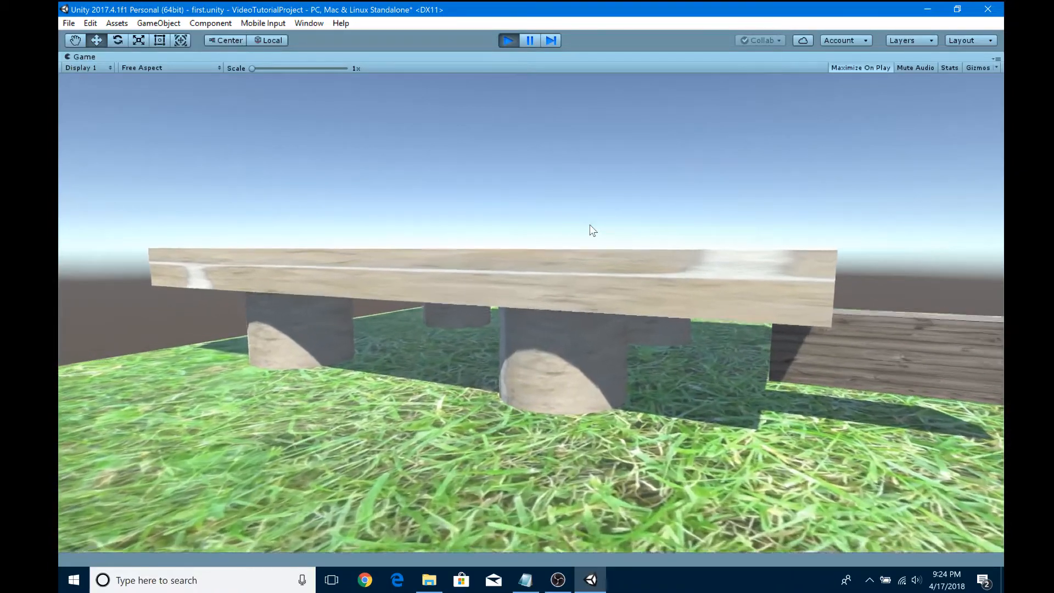
key(w)
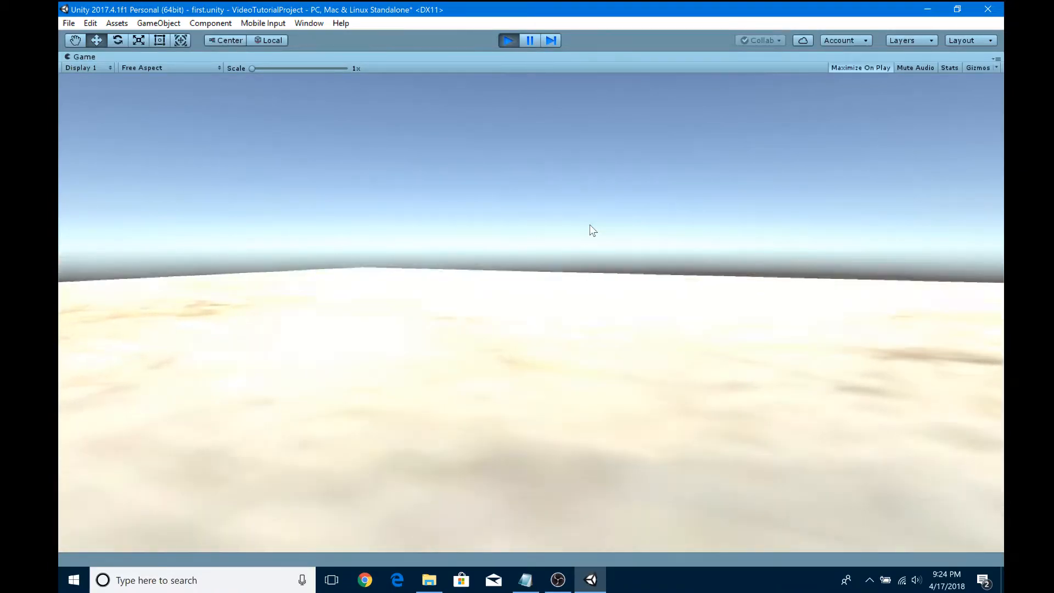
key(w)
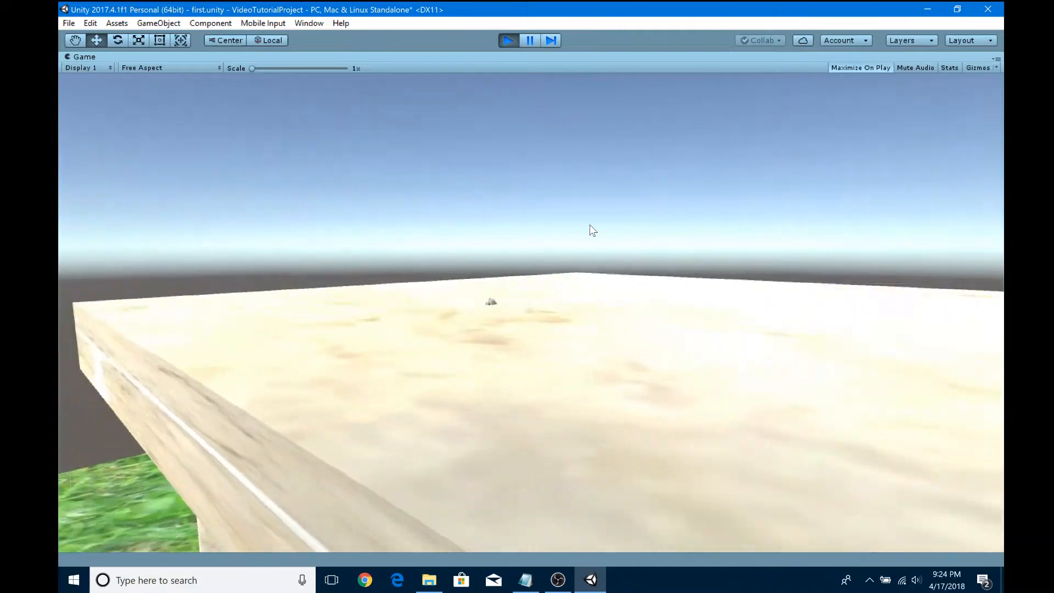
key(w)
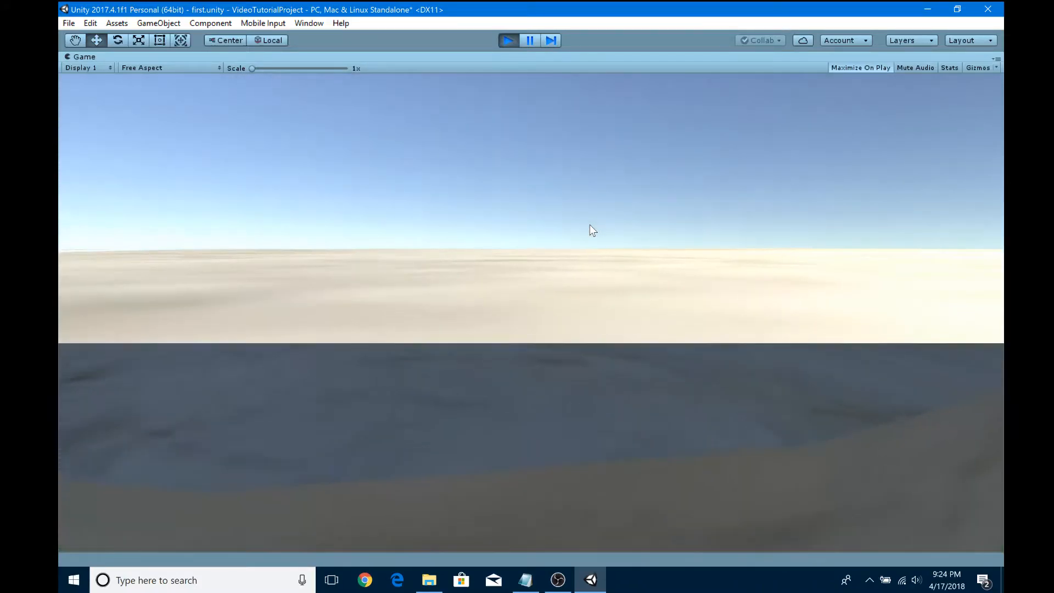
key(a)
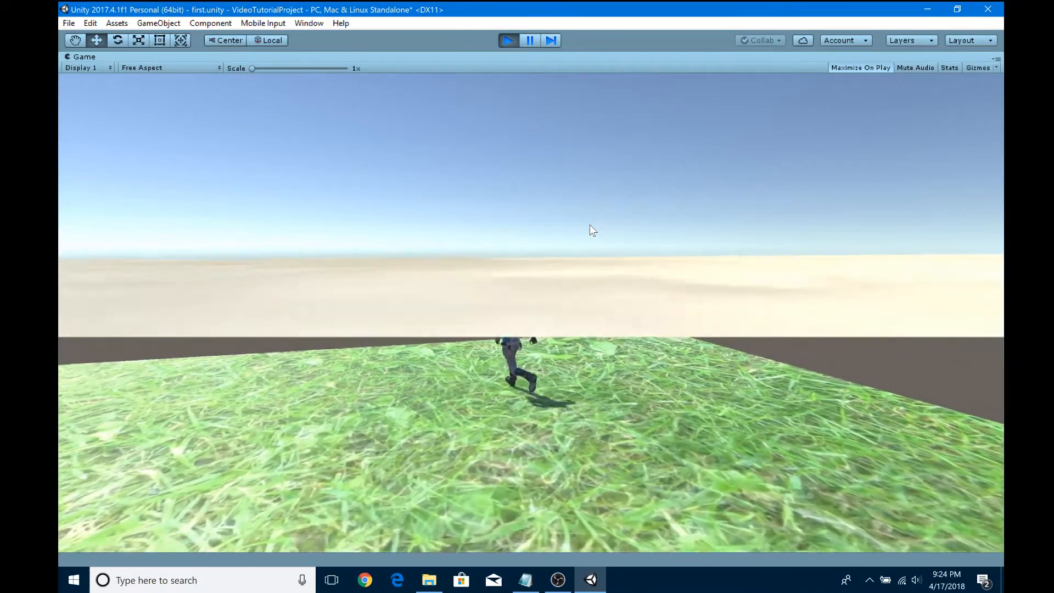
key(s)
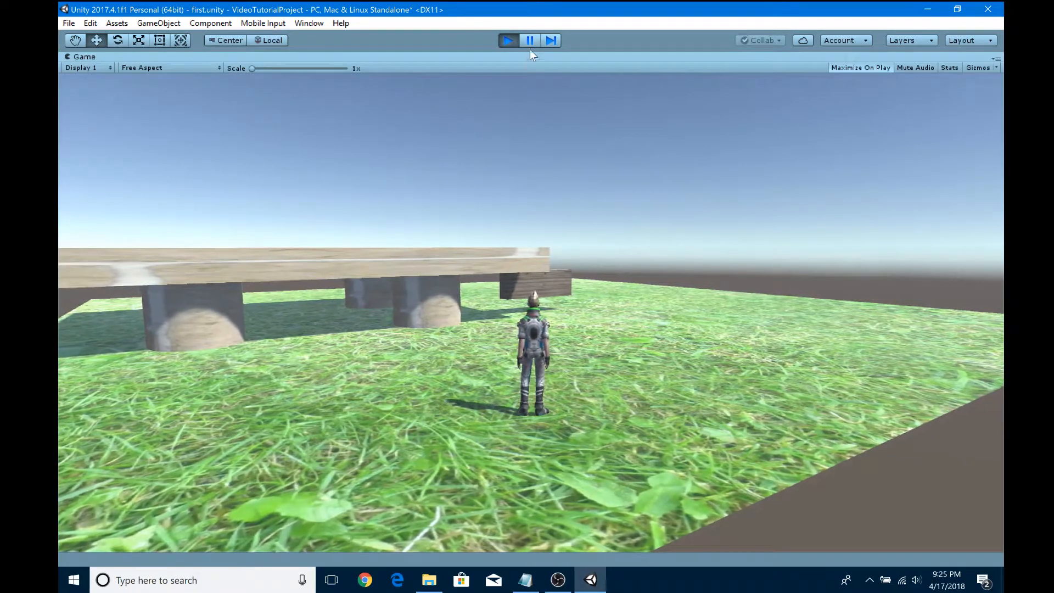
click(508, 41)
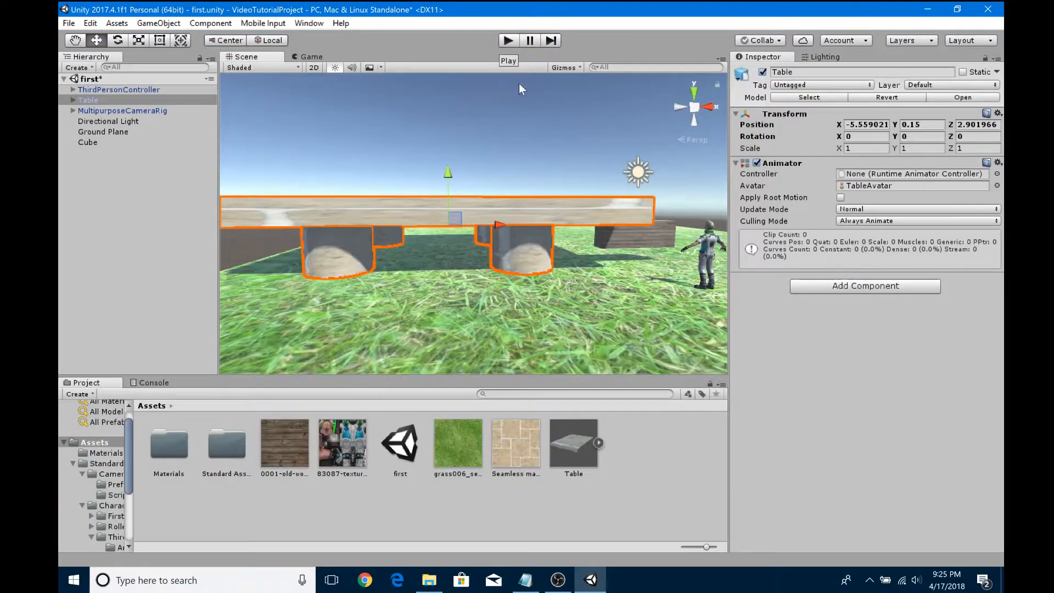
Scale the Ground Plane up uniformly to about 4.38 on all three axes.
click(520, 324)
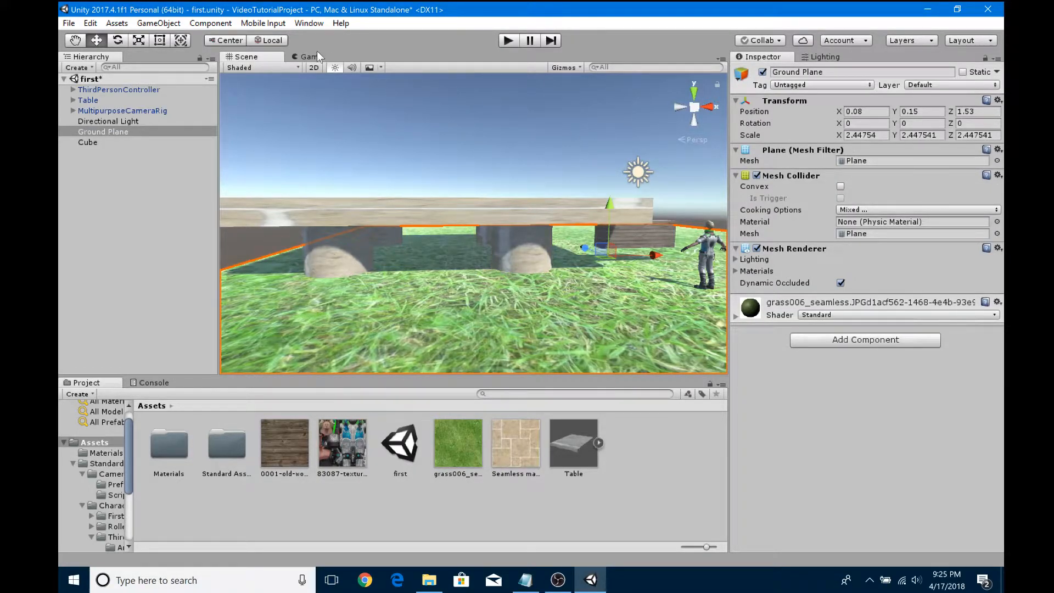
click(138, 40)
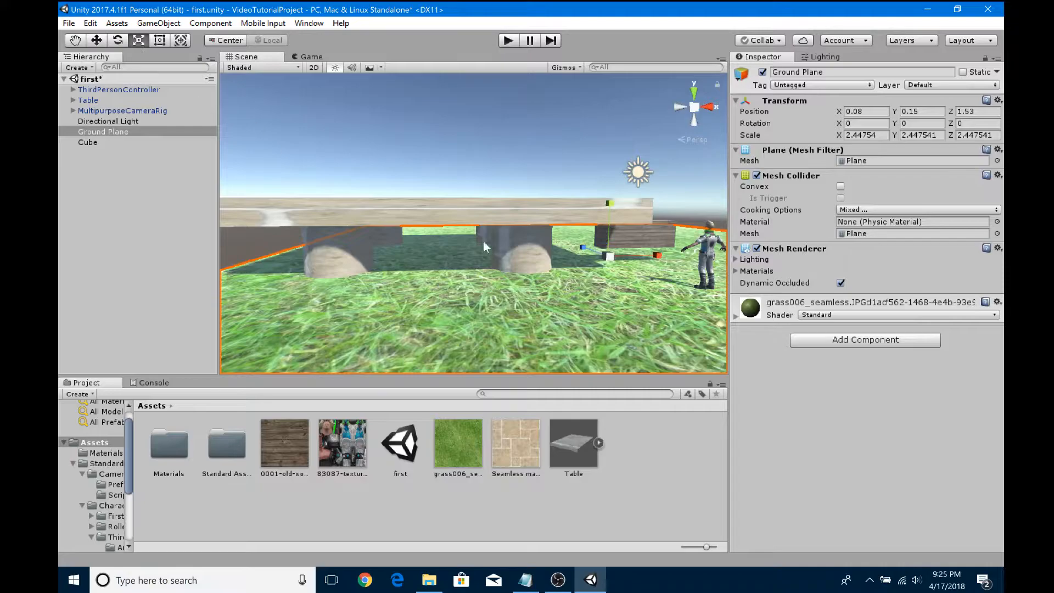
drag(611, 258, 661, 257)
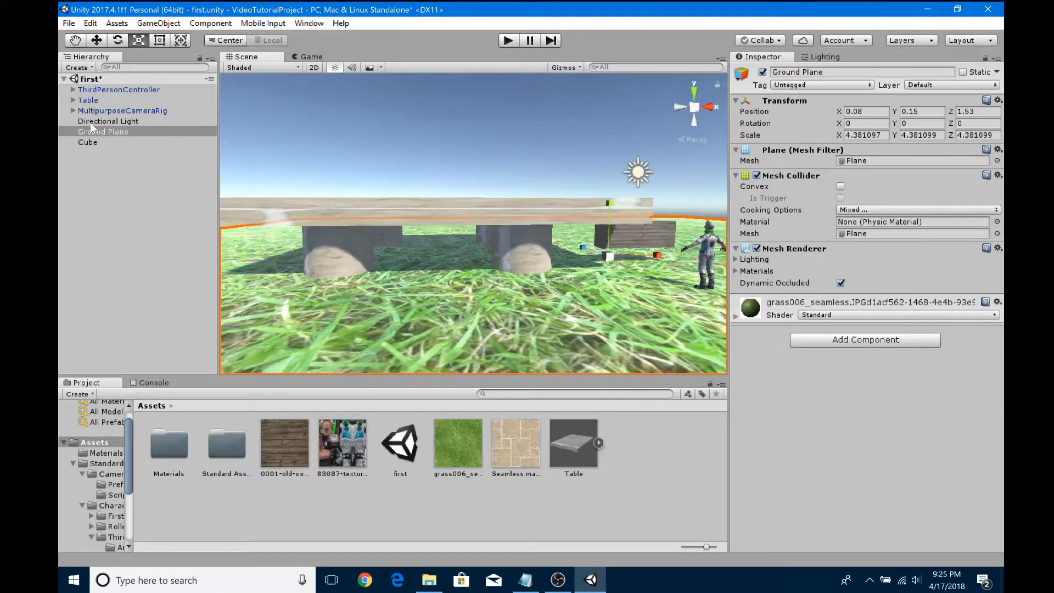
Move the Table along the X axis away from the character, to an X position of -7.32.
click(90, 100)
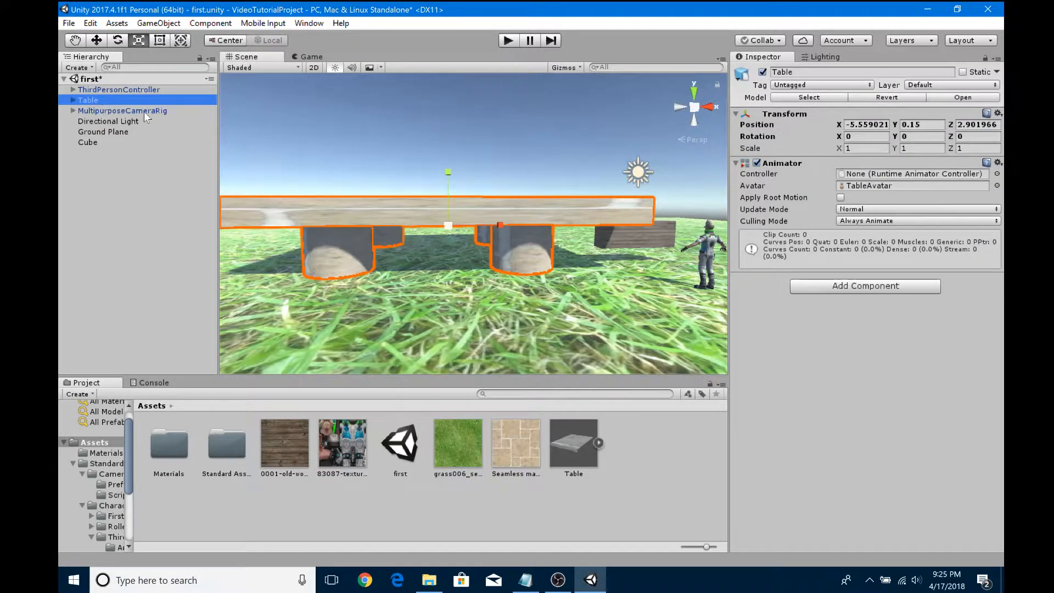
click(96, 41)
key(x)
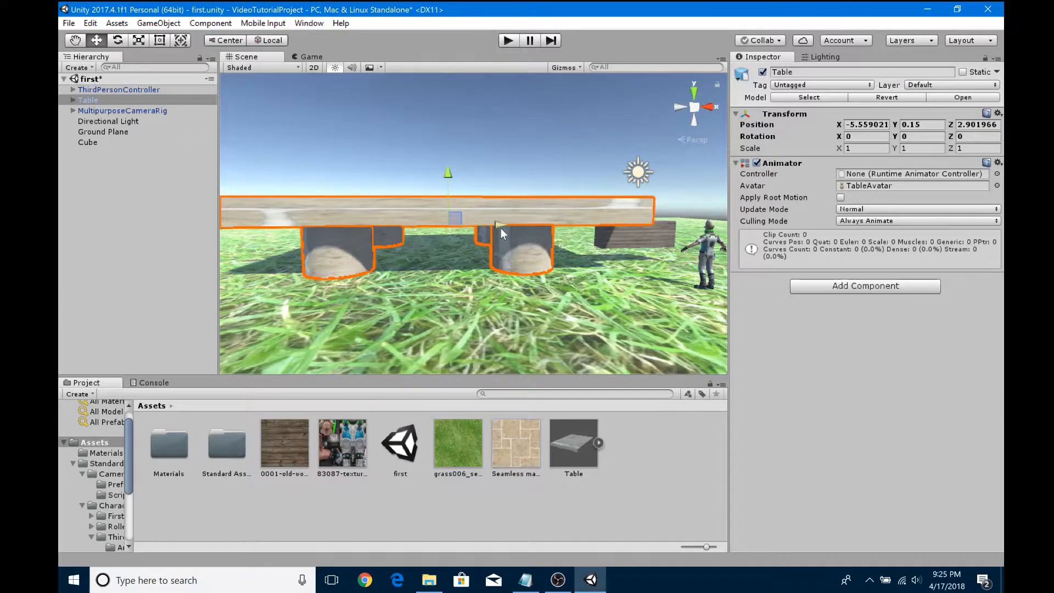
drag(499, 224, 456, 228)
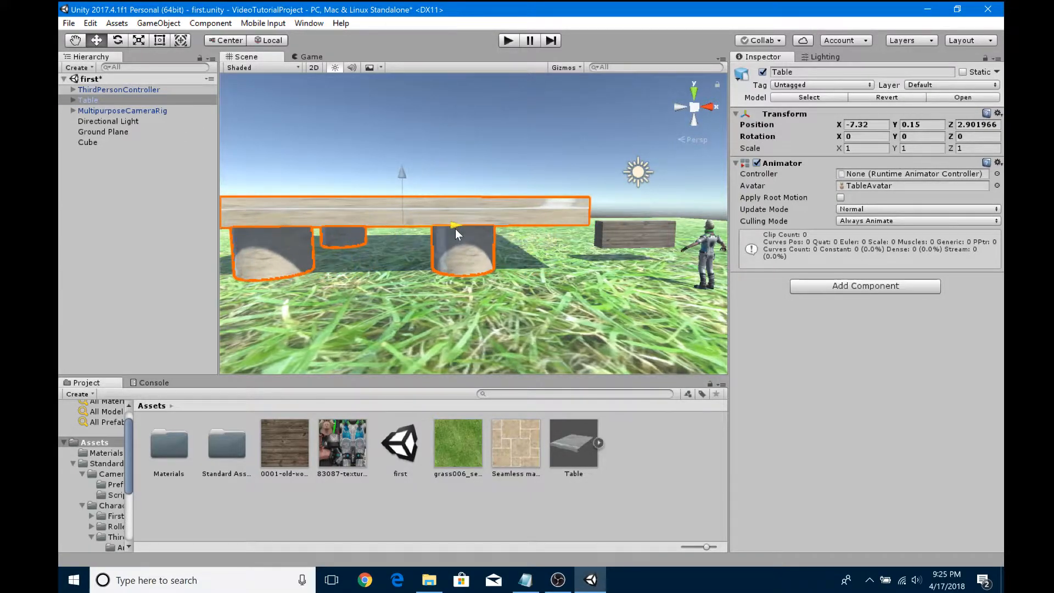
Expand the Table in the hierarchy and examine which parts of the model its cube and cylinder children represent.
alt+drag(587, 292, 541, 290)
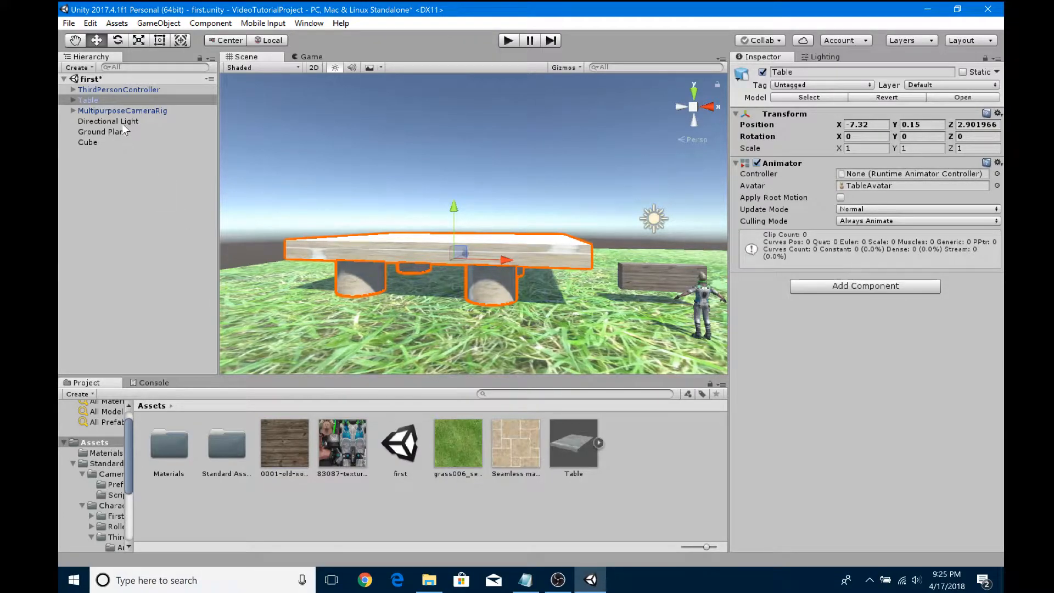
click(73, 100)
click(97, 111)
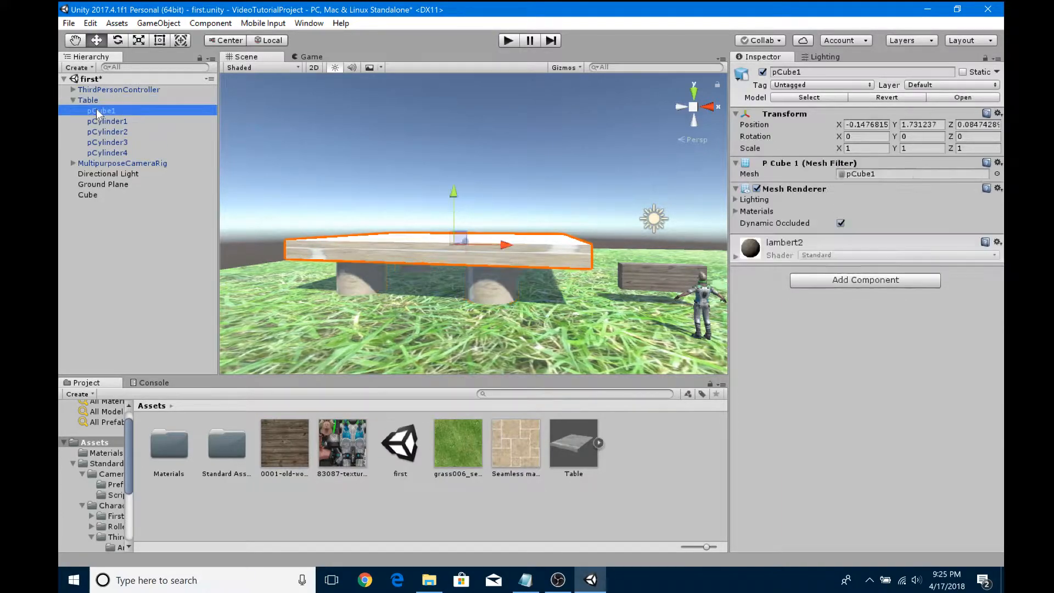
click(110, 123)
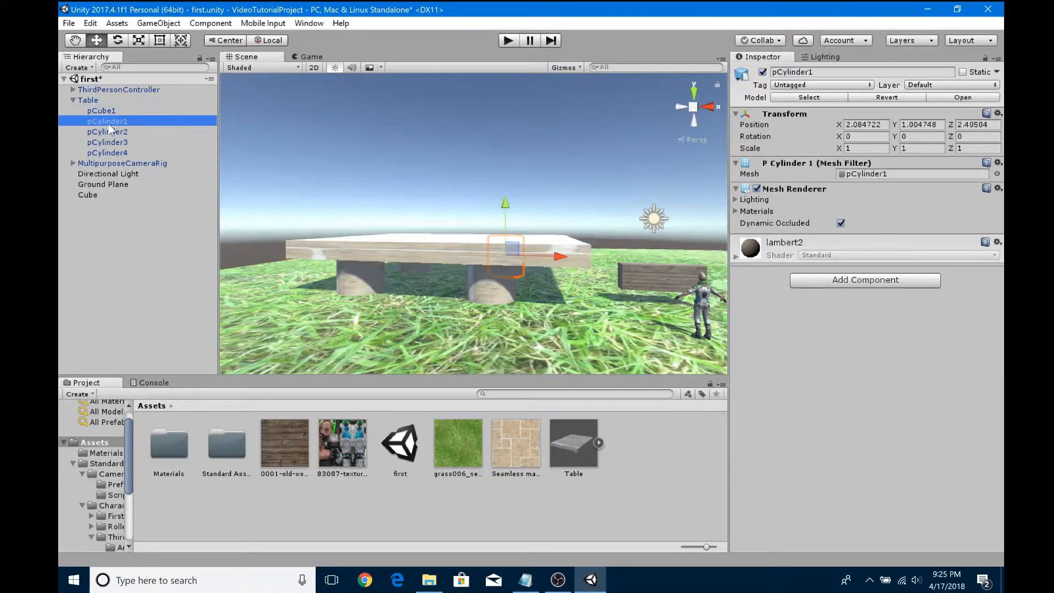
click(113, 153)
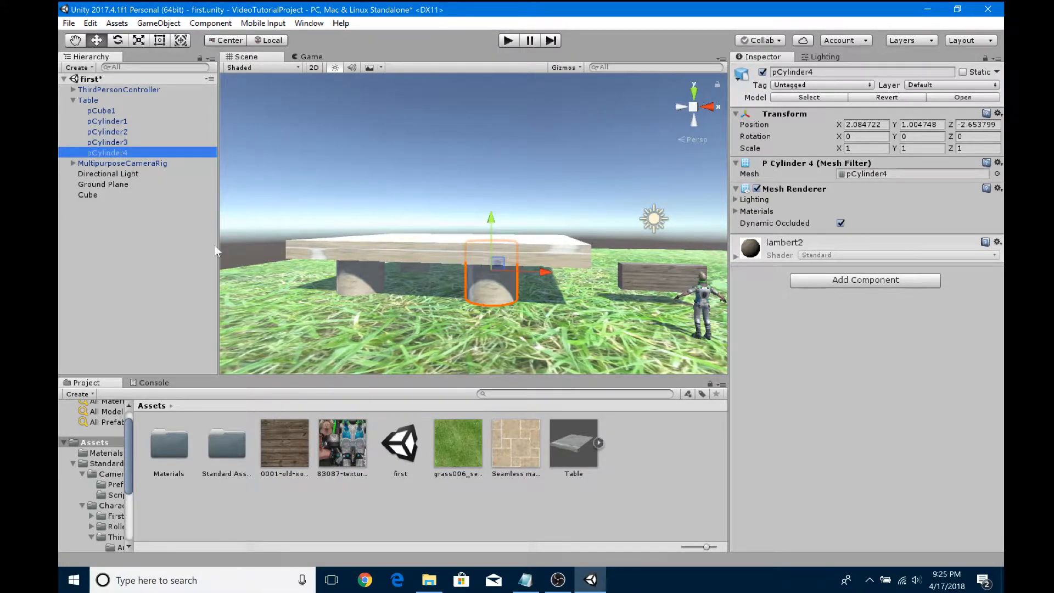
click(108, 111)
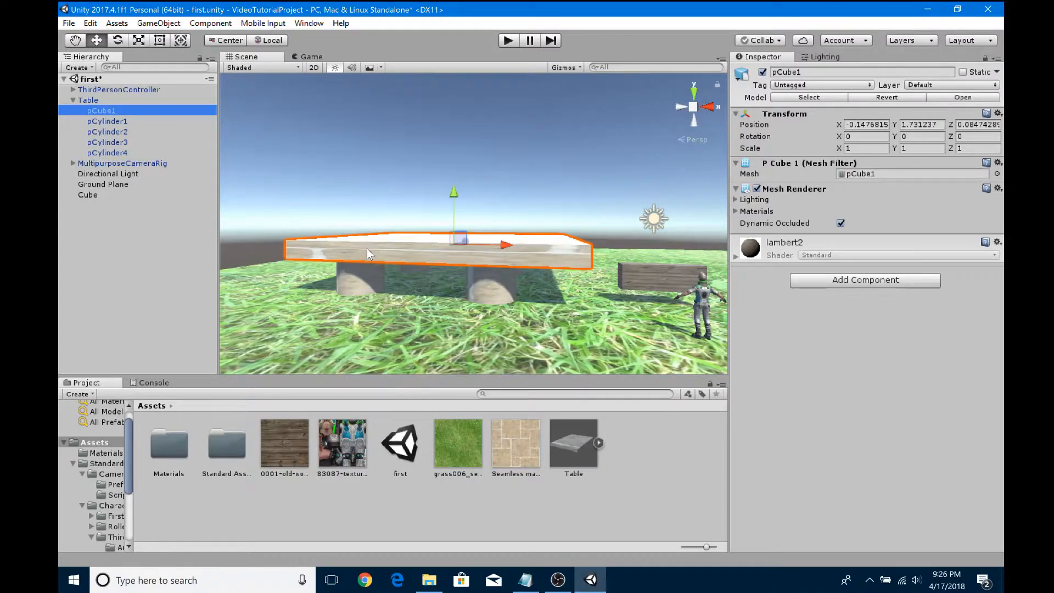
click(81, 100)
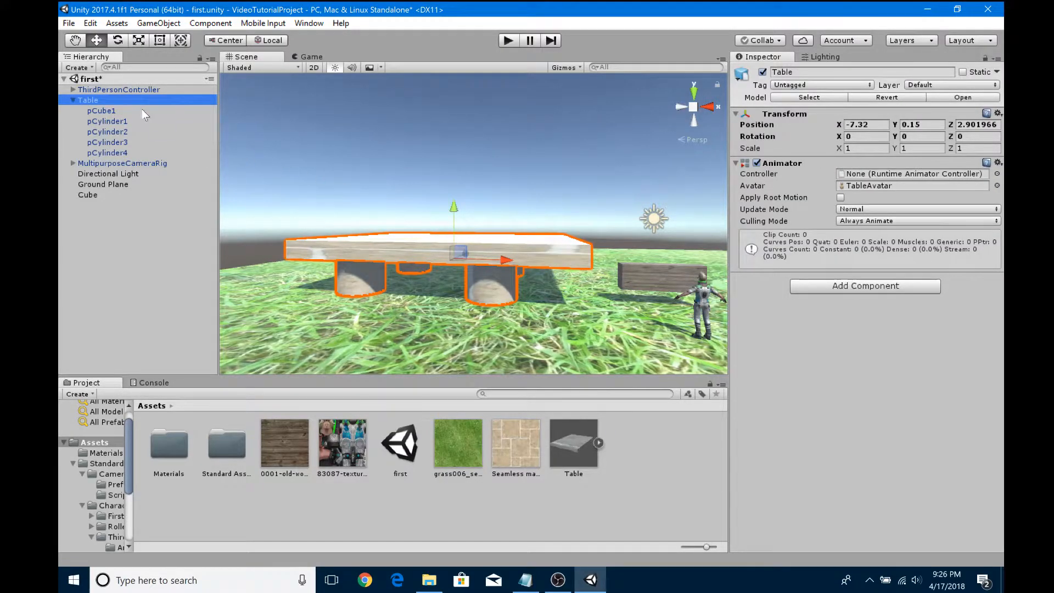
Add a Box Collider physics component to the tabletop, pCube1.
click(113, 111)
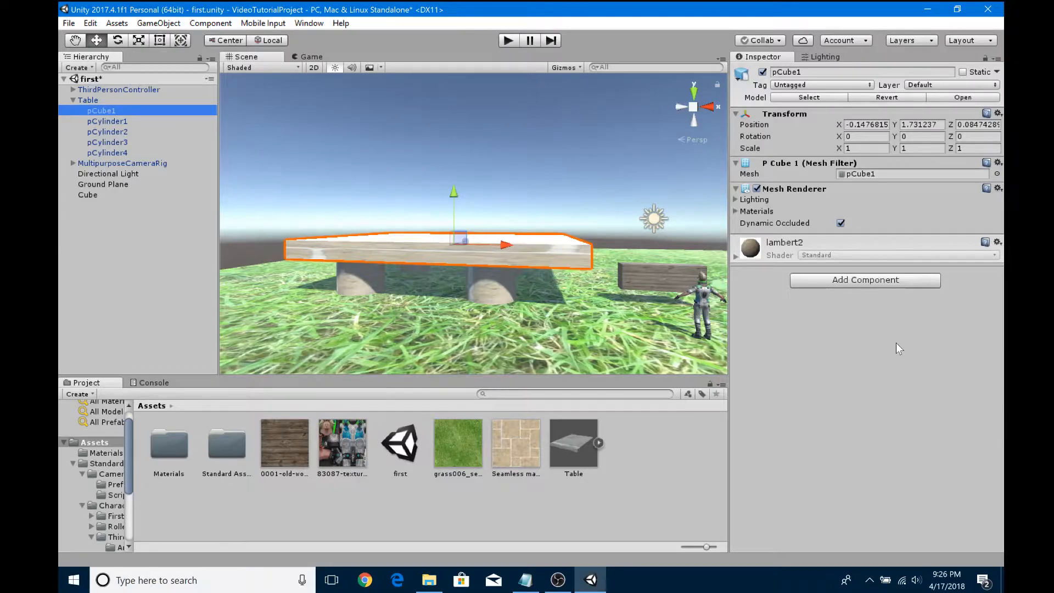
click(826, 279)
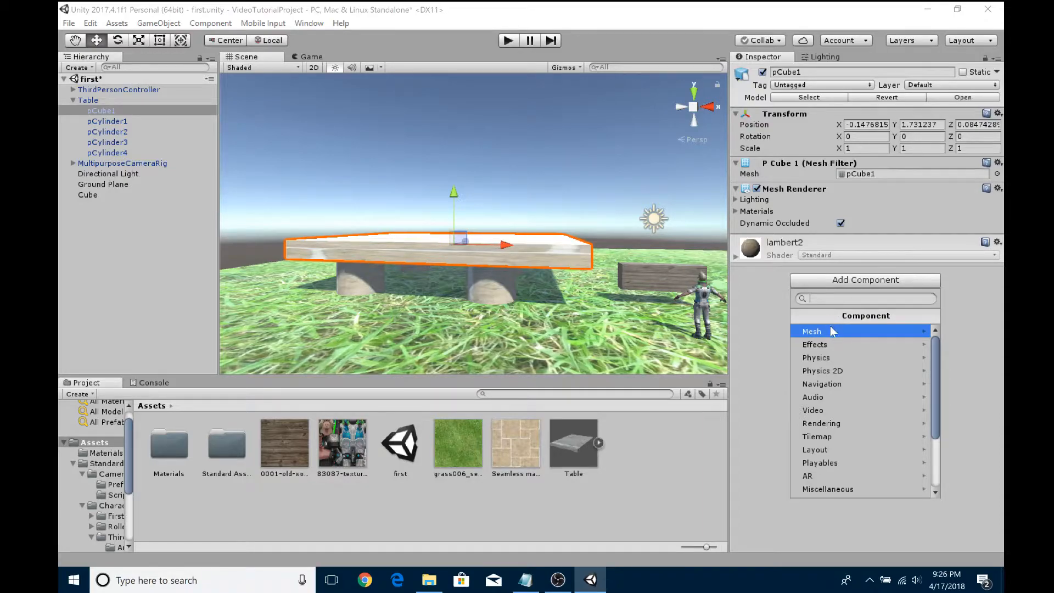
click(822, 358)
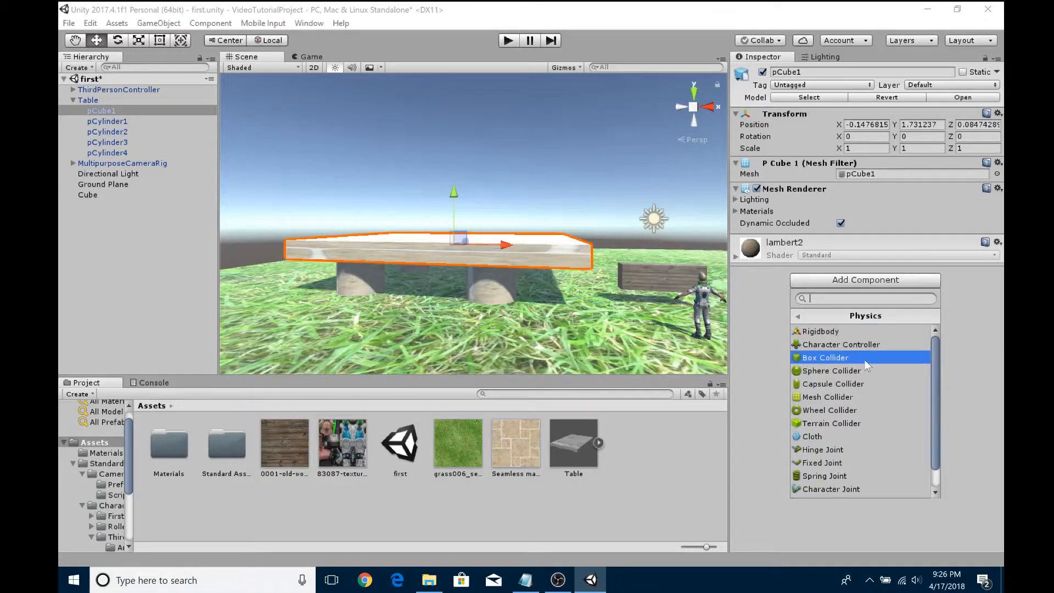
click(834, 359)
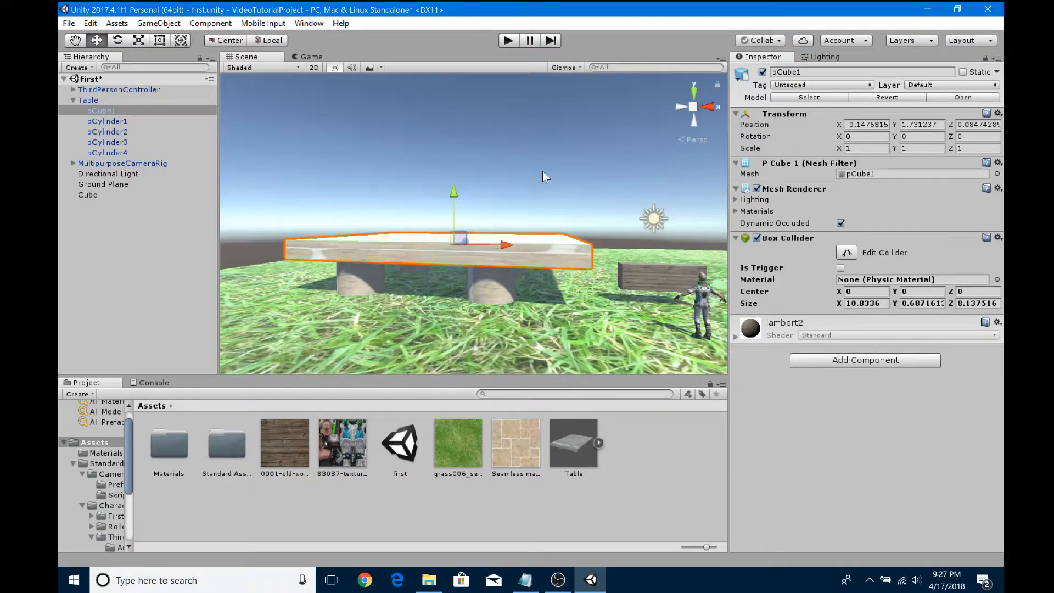
Play-test the table's collision by running and crouching the character around its top and legs, and stop the game.
click(505, 41)
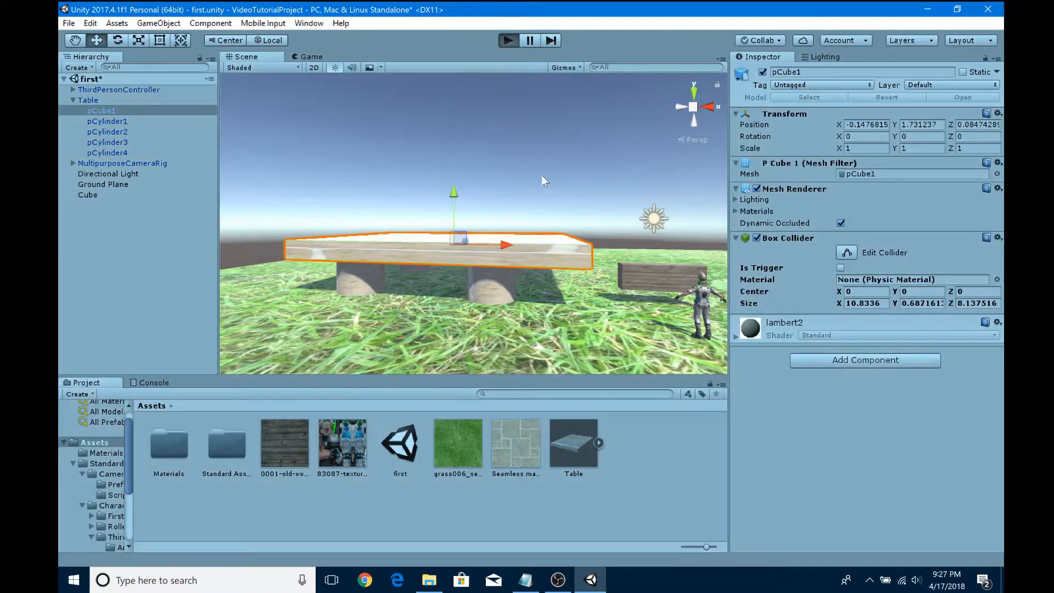
key(a)
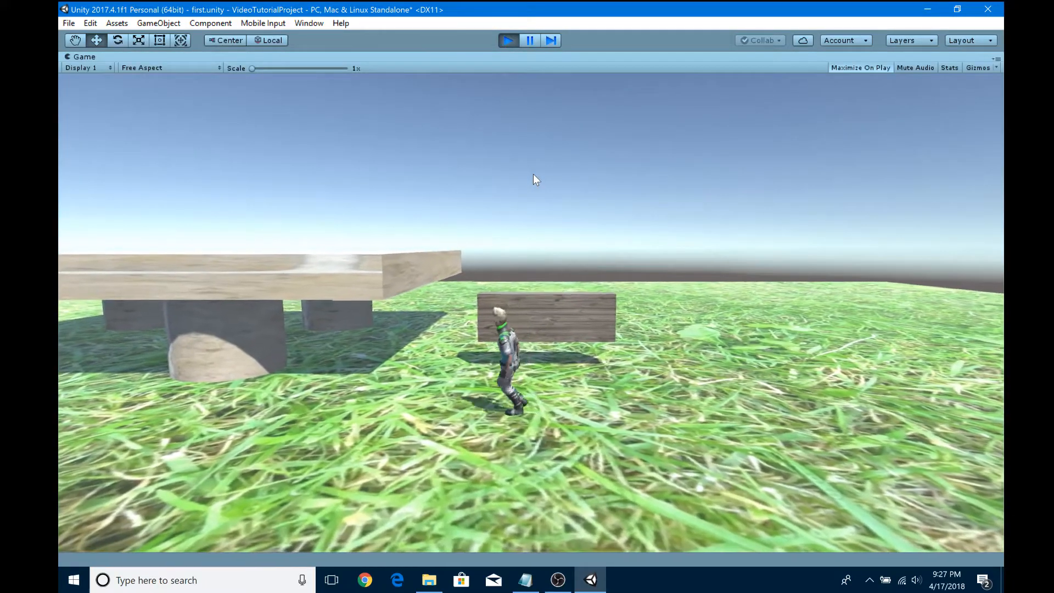
key(w)
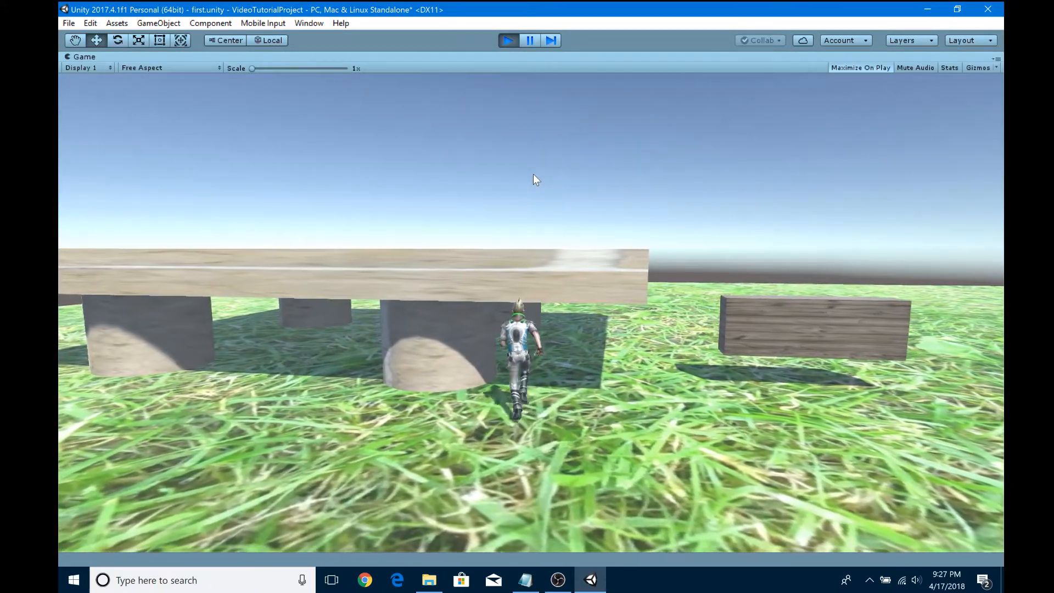
key(c)
key(w)
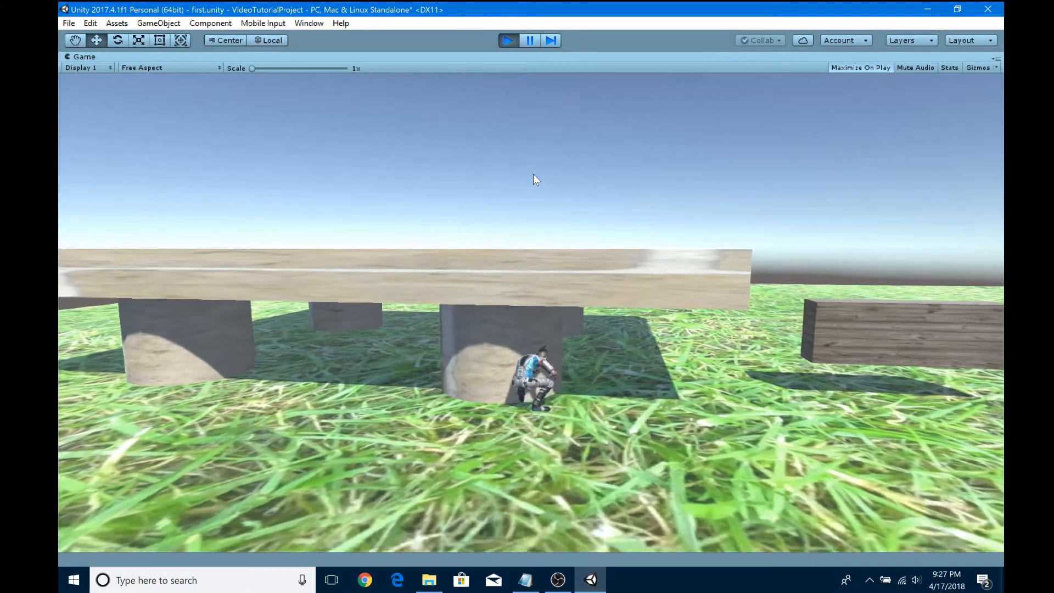
key(w)
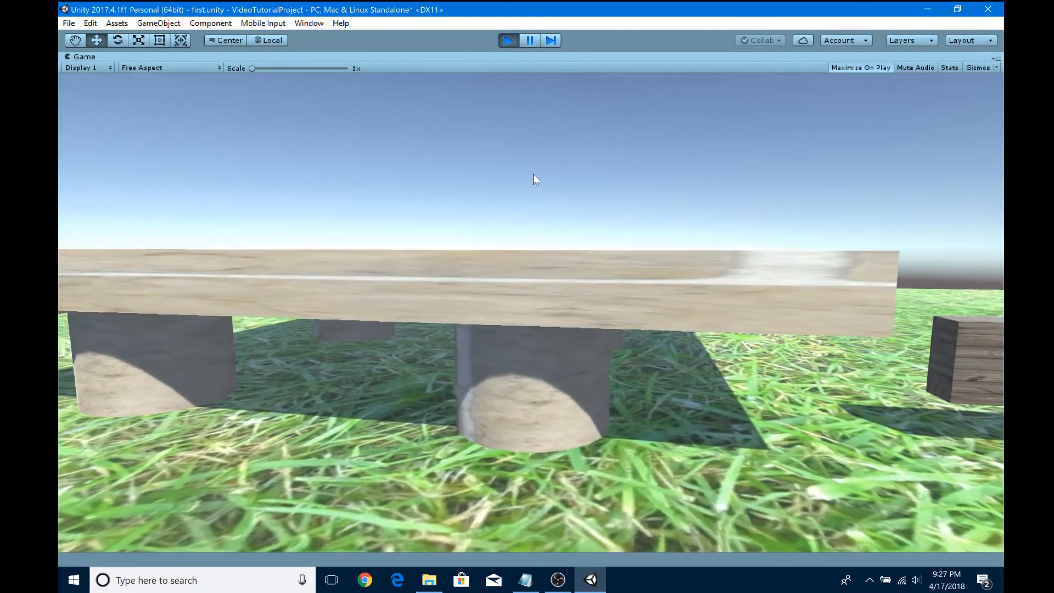
key(a)
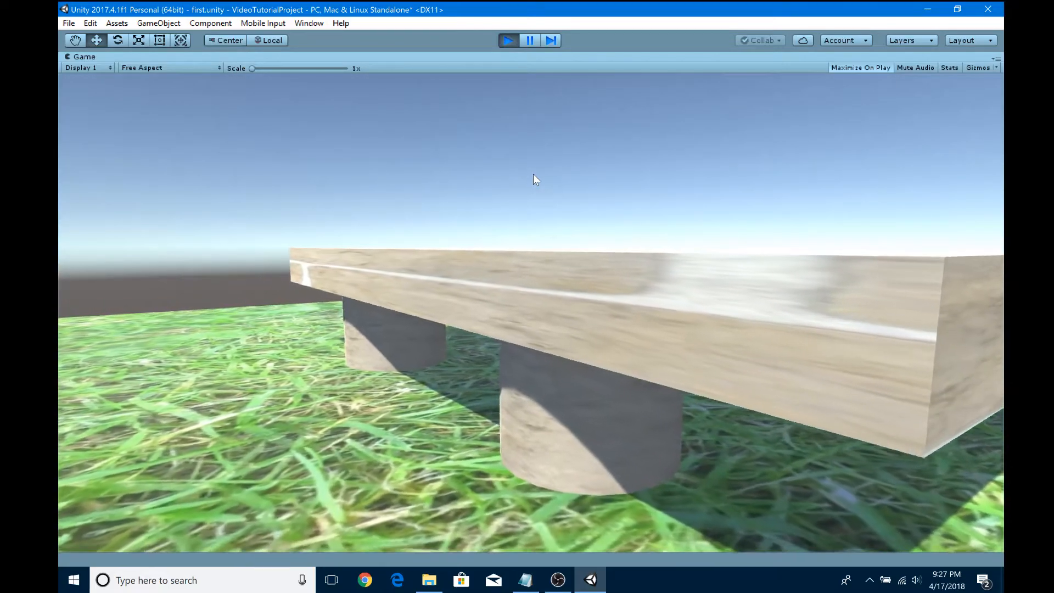
key(a)
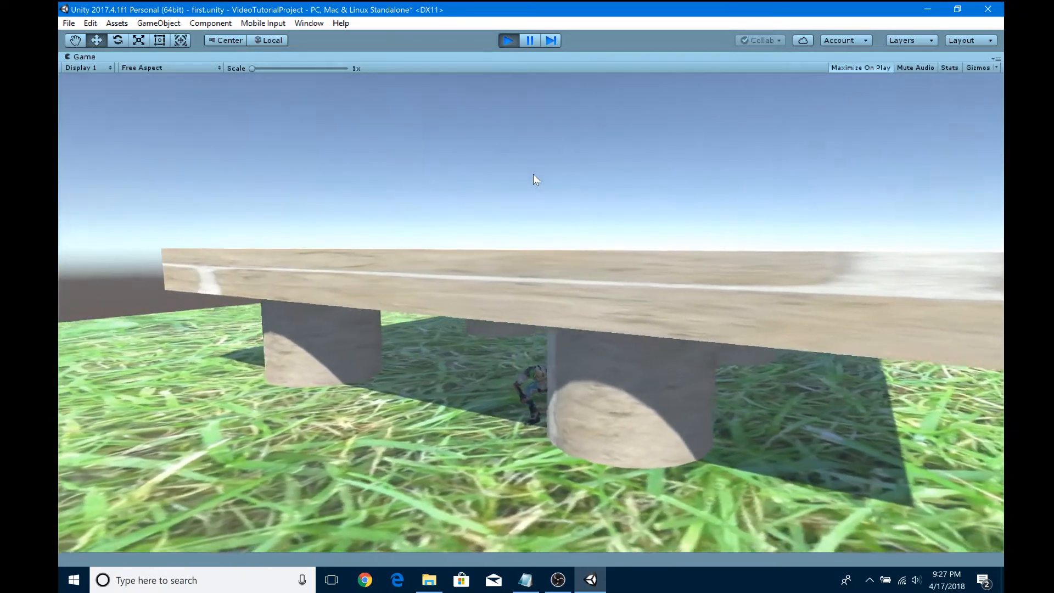
key(a)
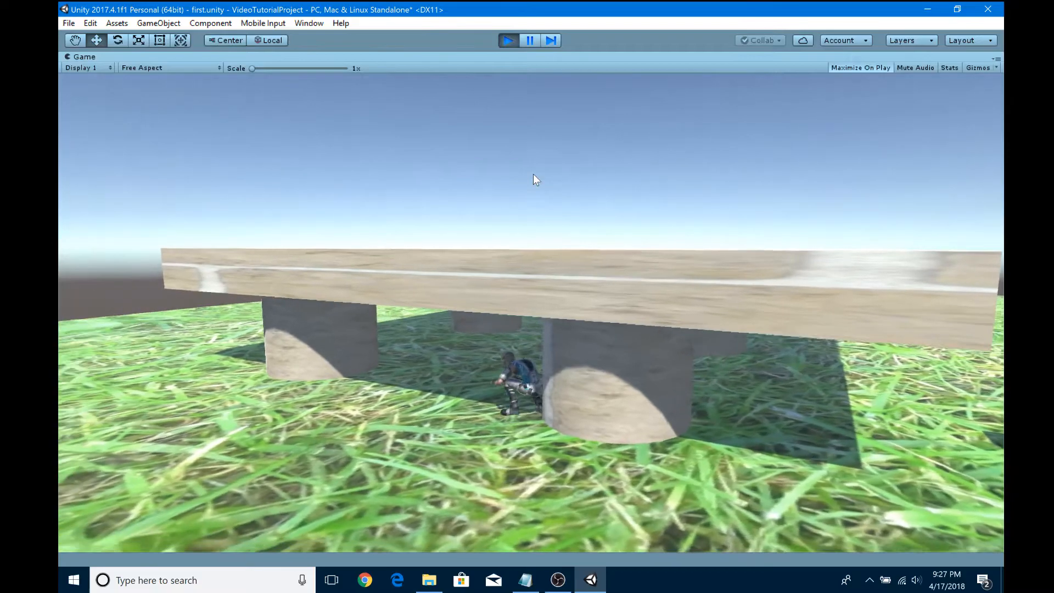
key(a)
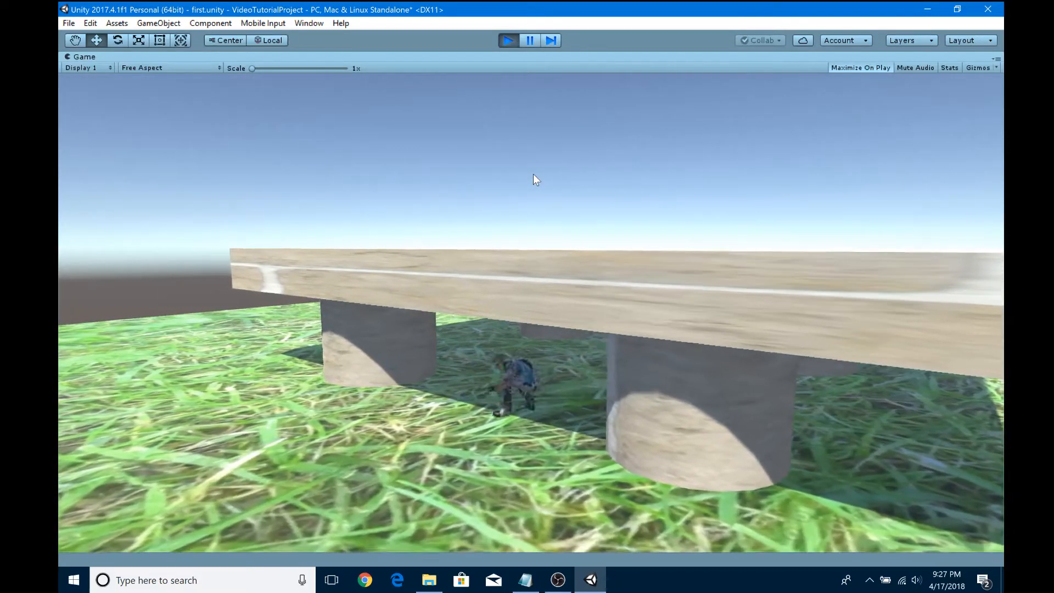
key(a)
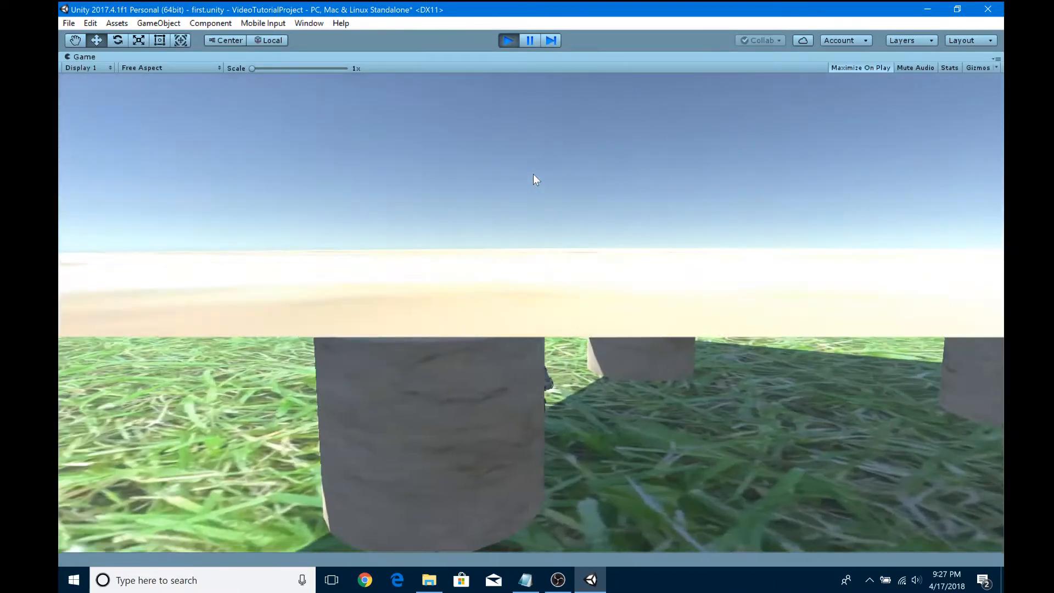
key(a)
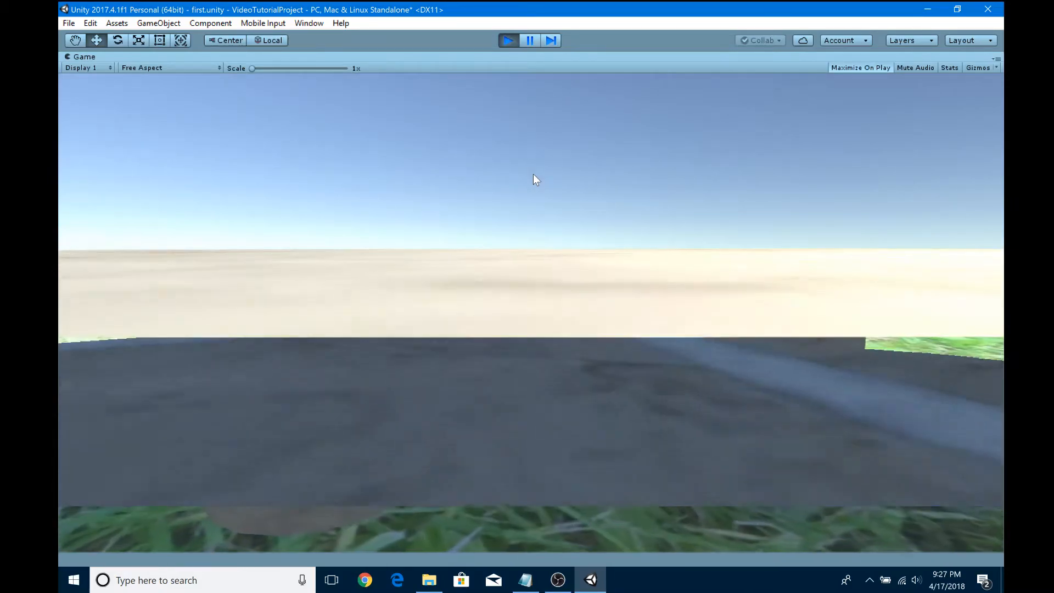
key(a)
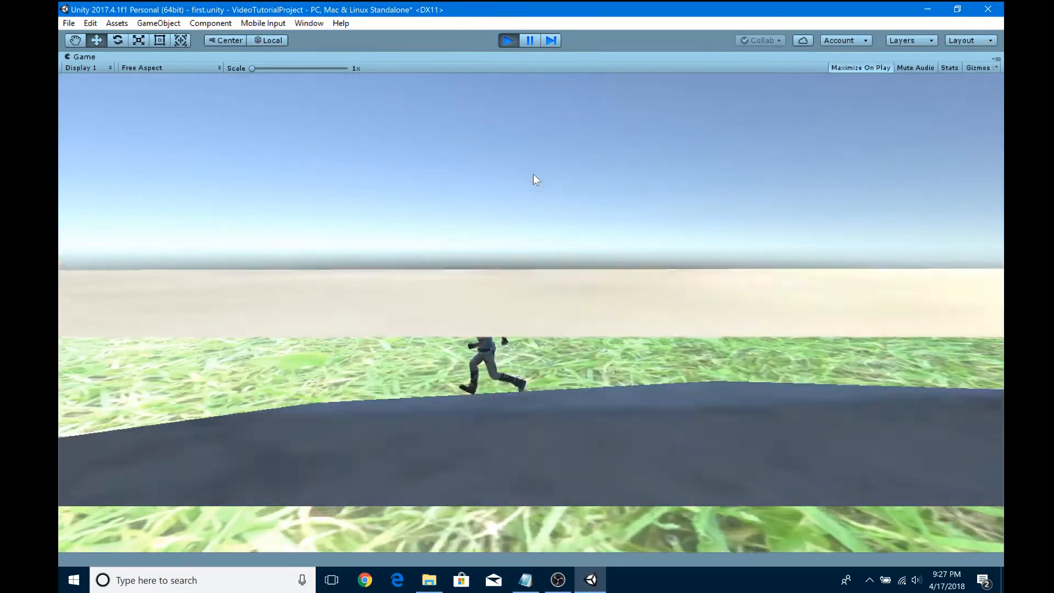
key(a)
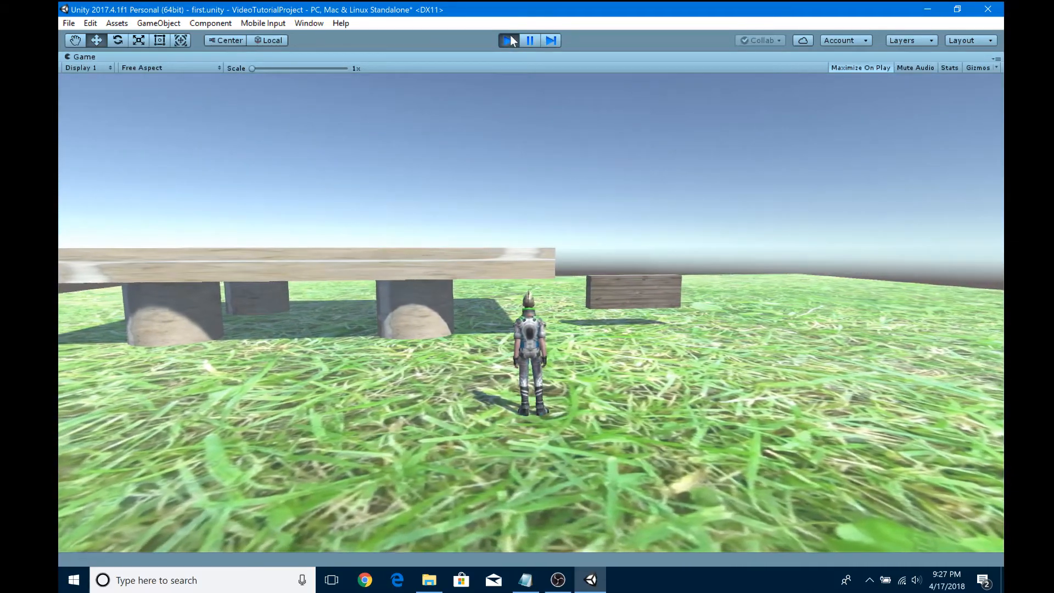
click(508, 40)
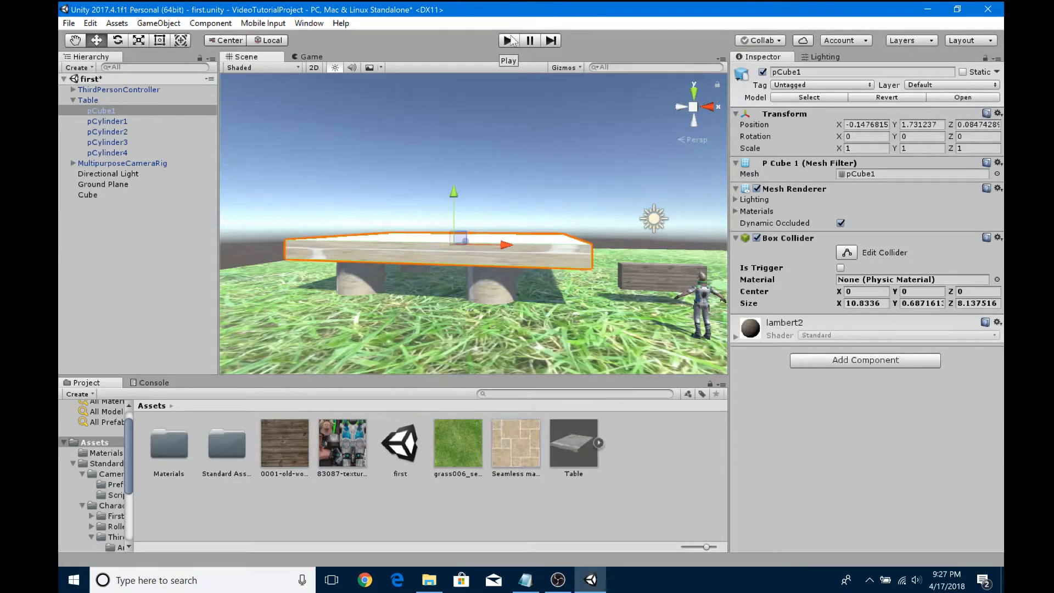
Add a Mesh Collider physics component to all four table legs, pCylinder1 through pCylinder4, at once.
click(119, 123)
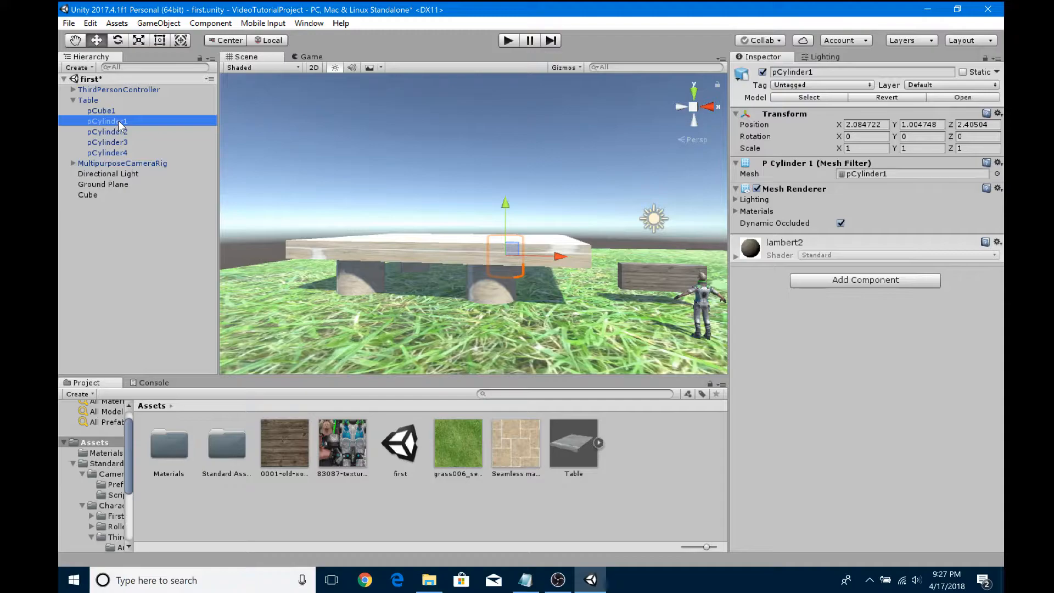
shift+click(116, 154)
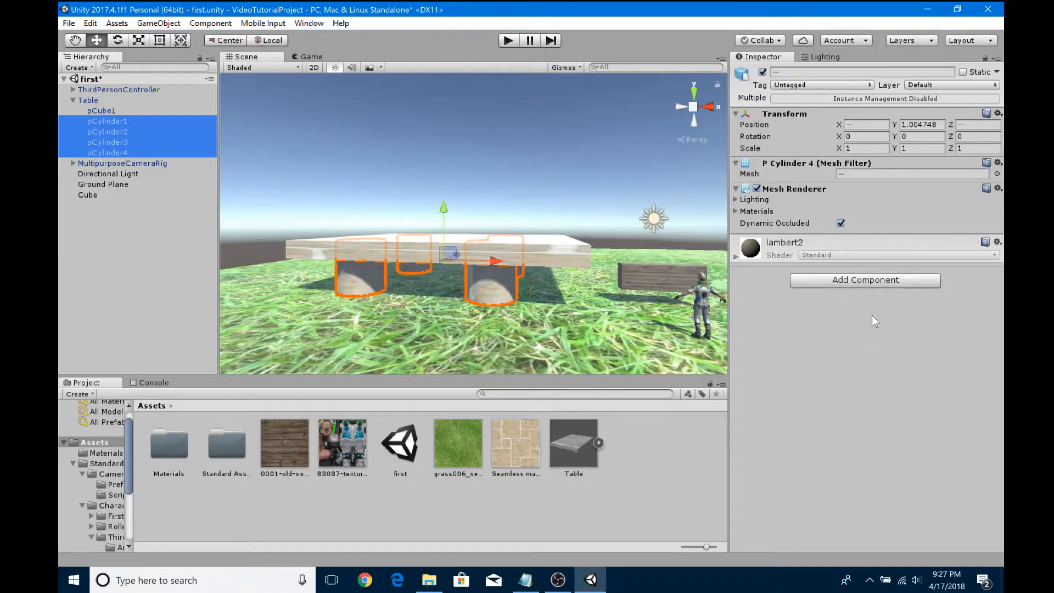
click(878, 281)
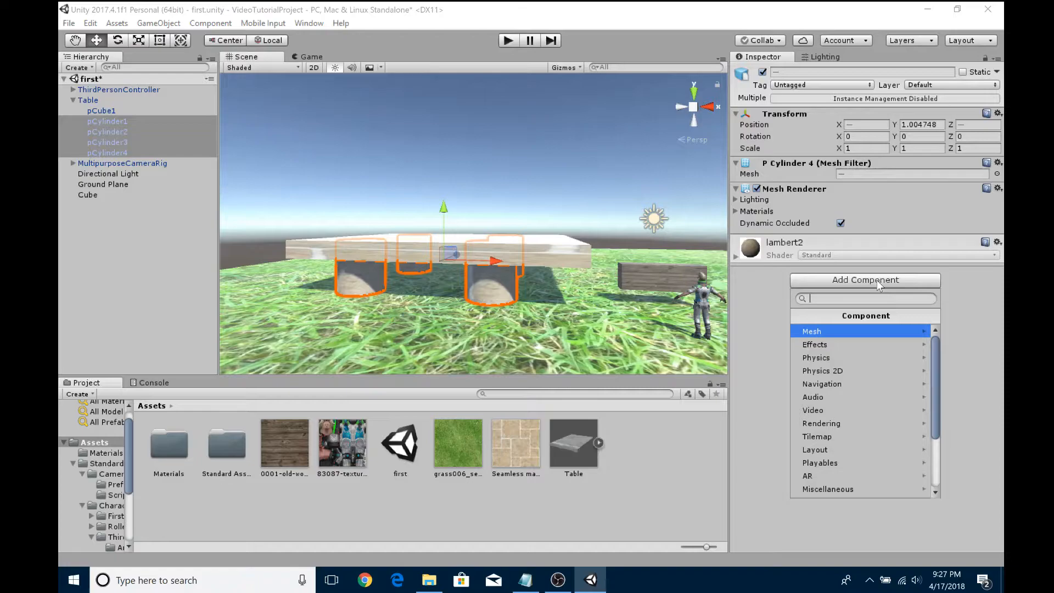
click(857, 357)
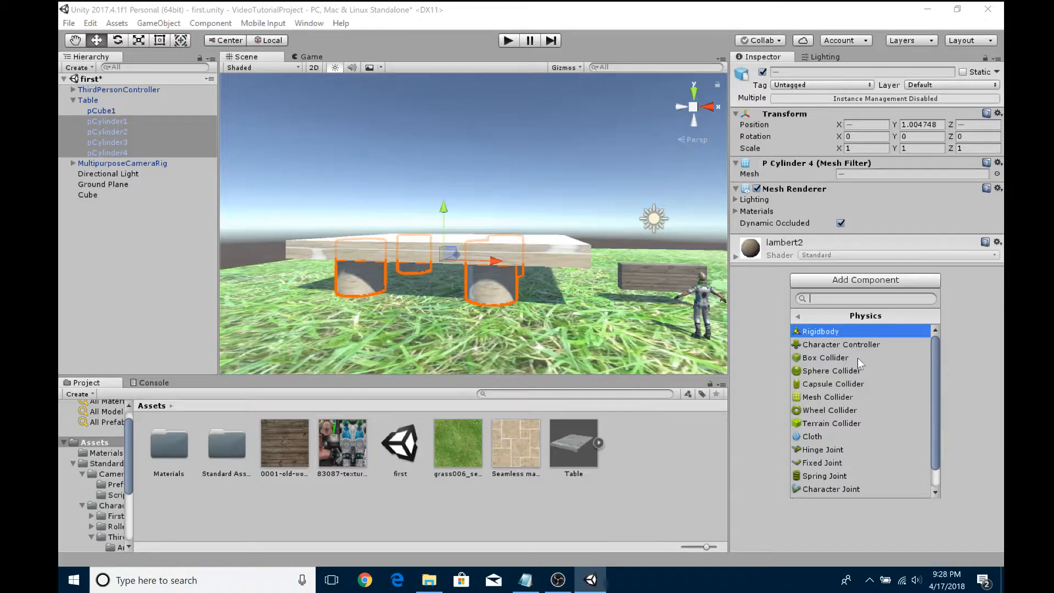
click(840, 397)
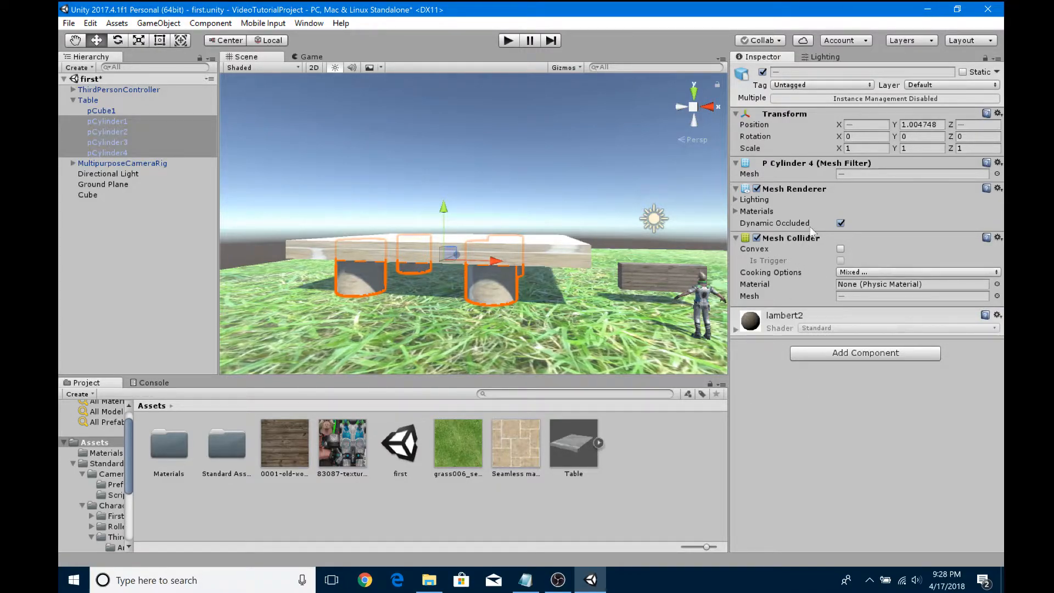
Check the Mesh Colliders on pCylinder1 and pCylinder2, and play-test them by running and crouching the character against the legs and under the table.
click(130, 122)
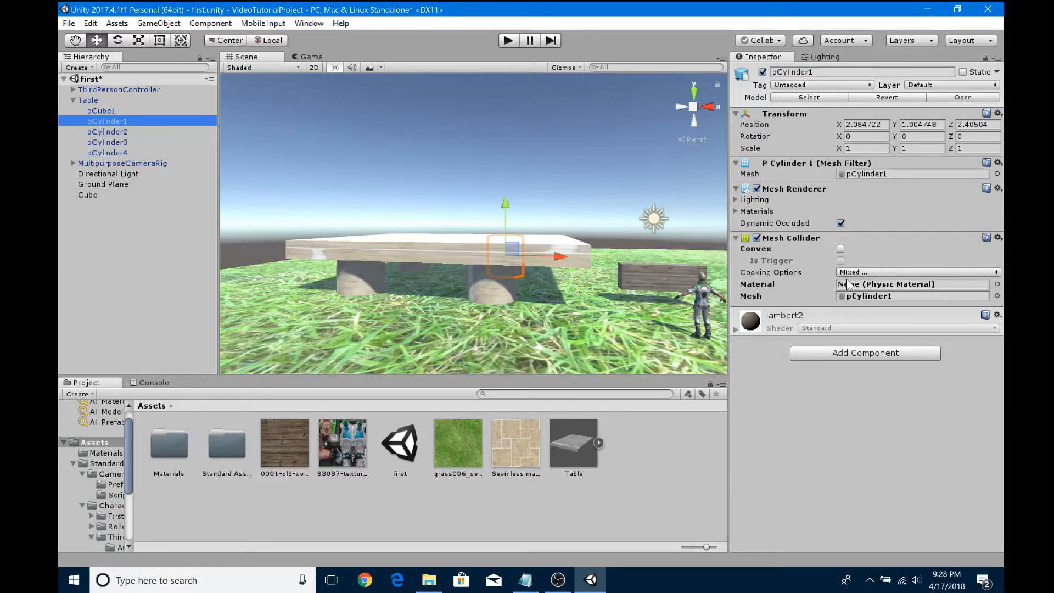
click(114, 132)
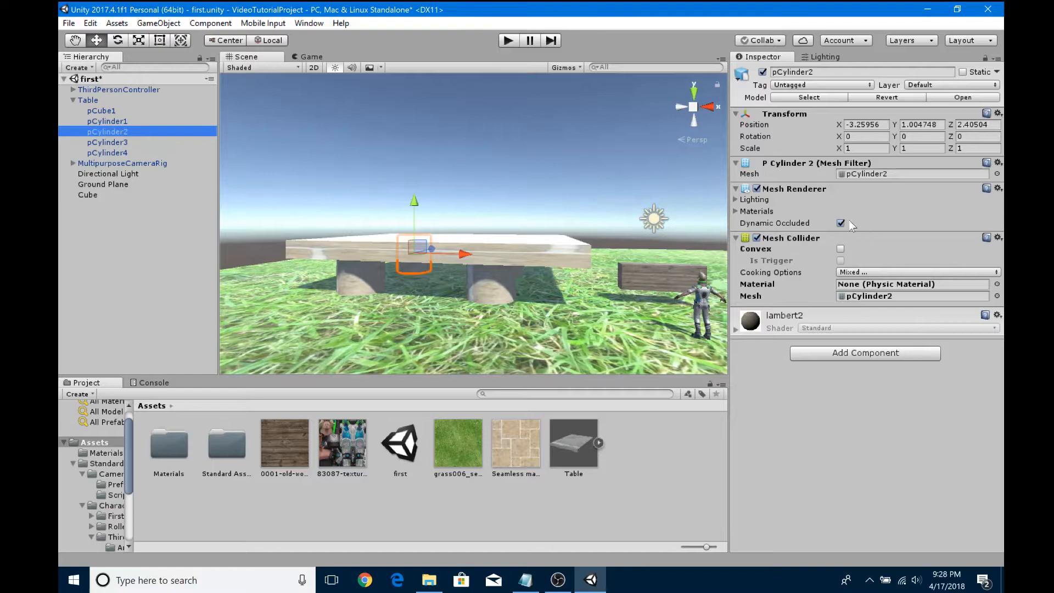
click(509, 40)
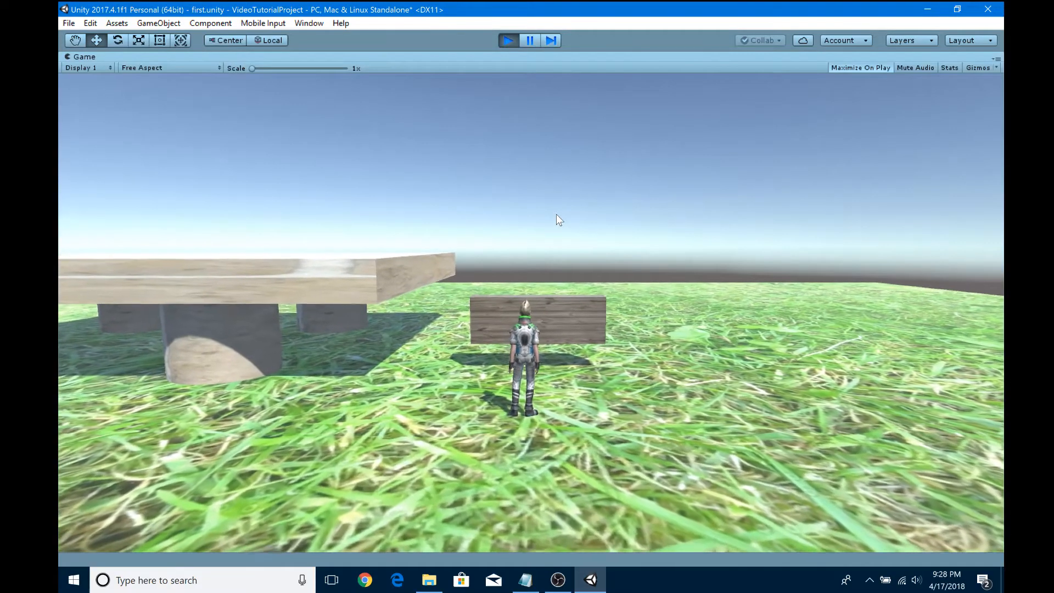
key(a)
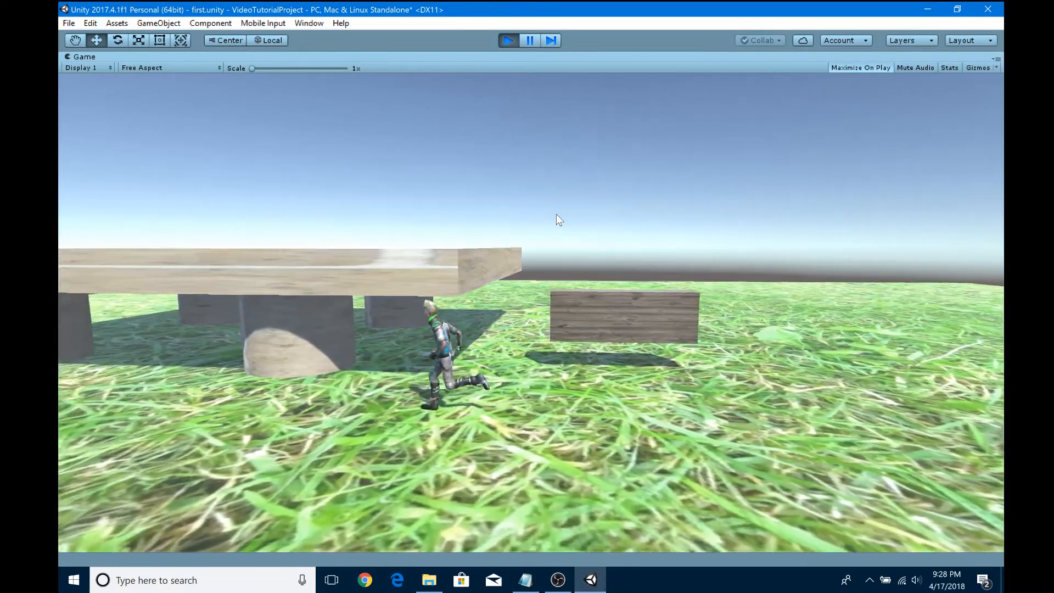
key(w)
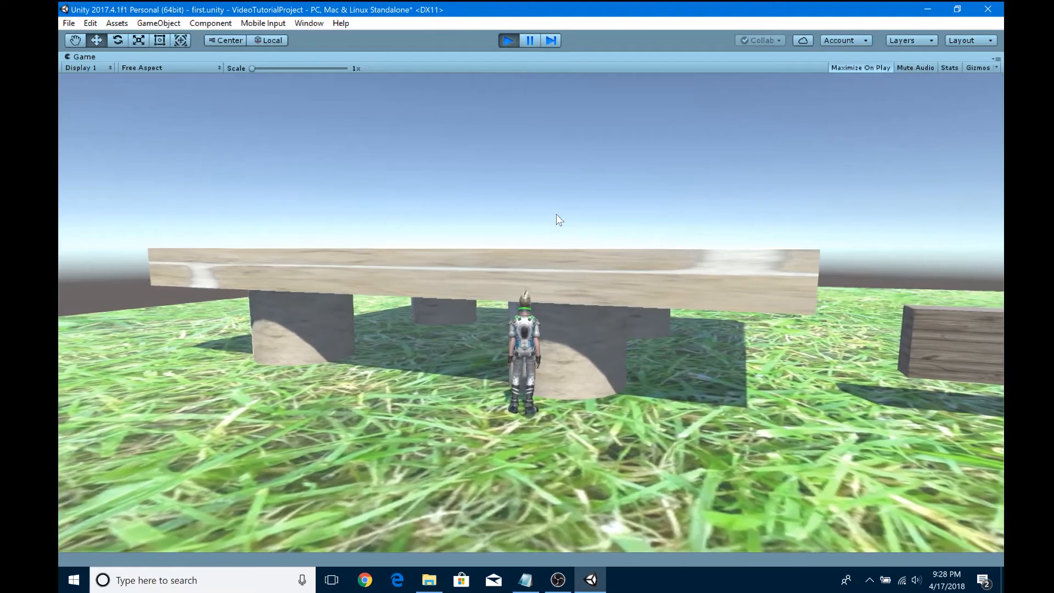
key(c)
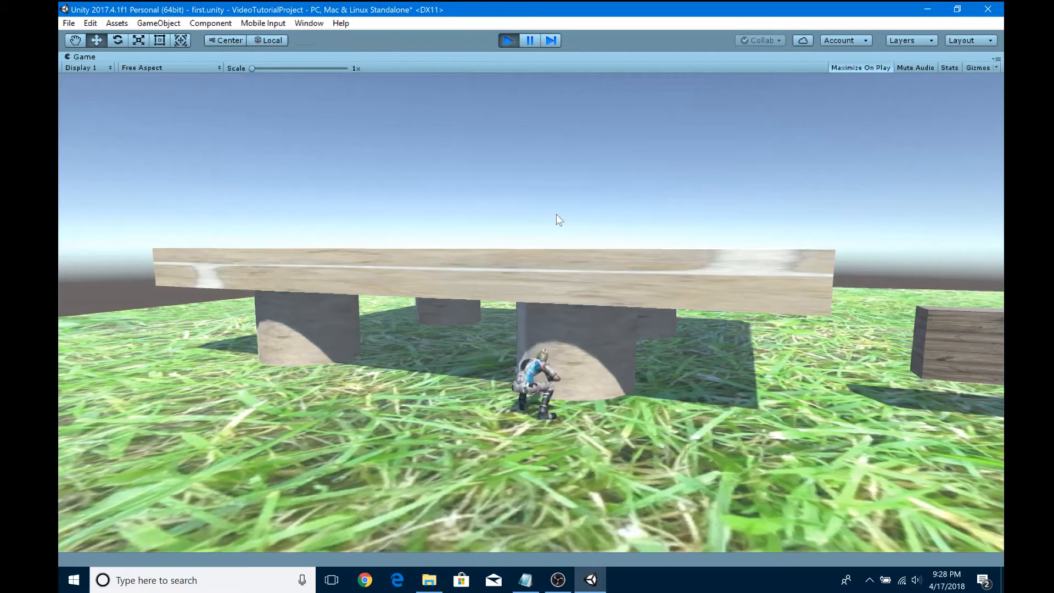
key(w)
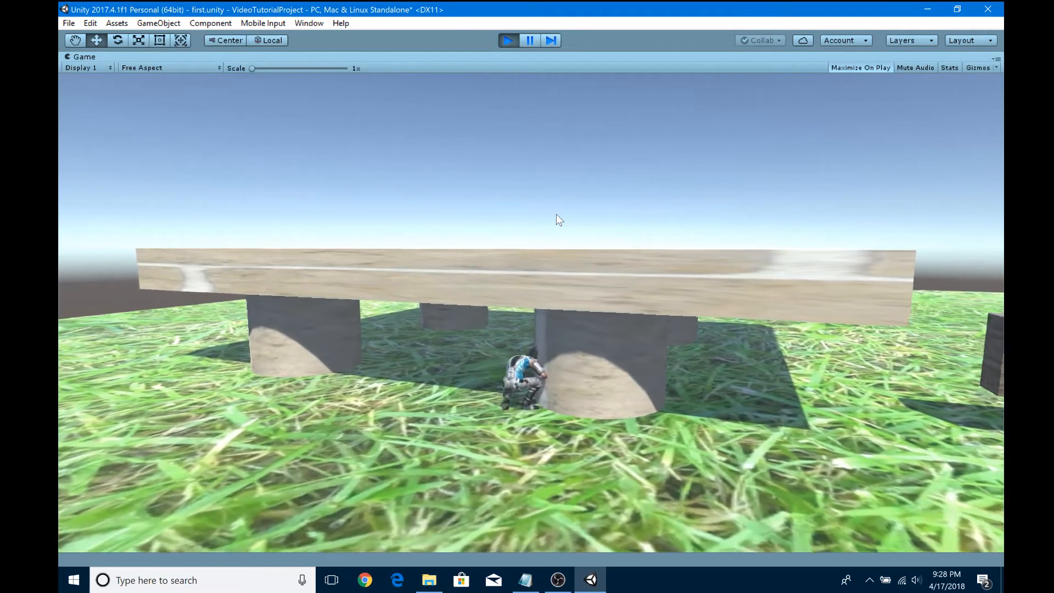
key(w)
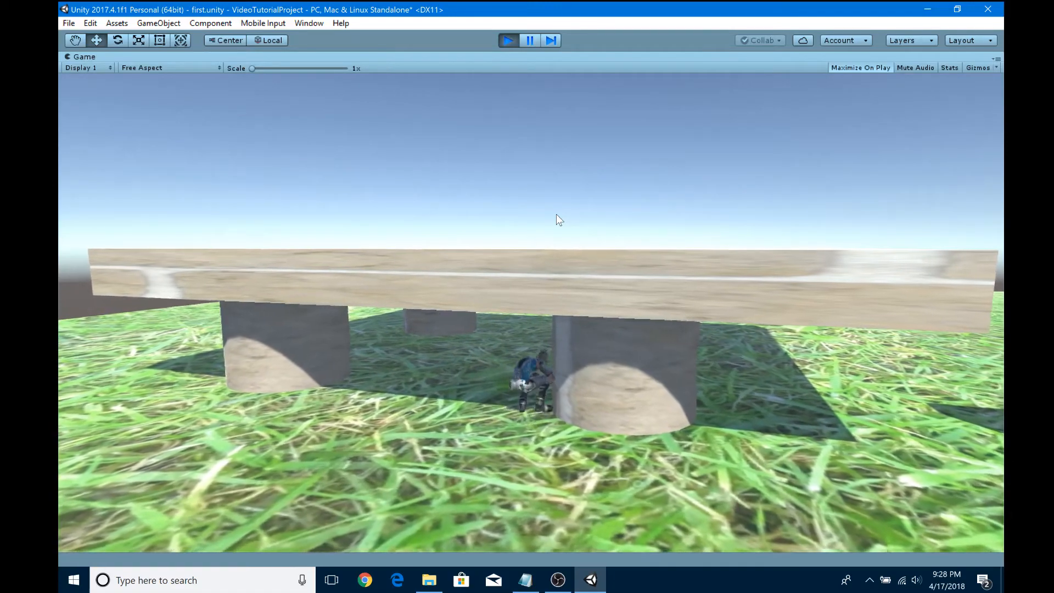
key(w)
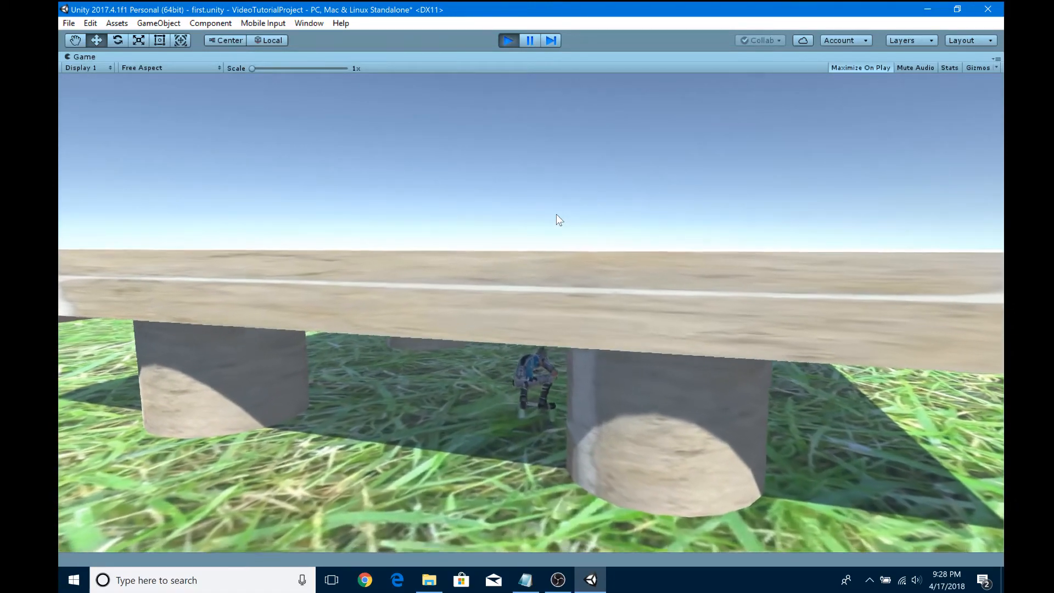
key(s)
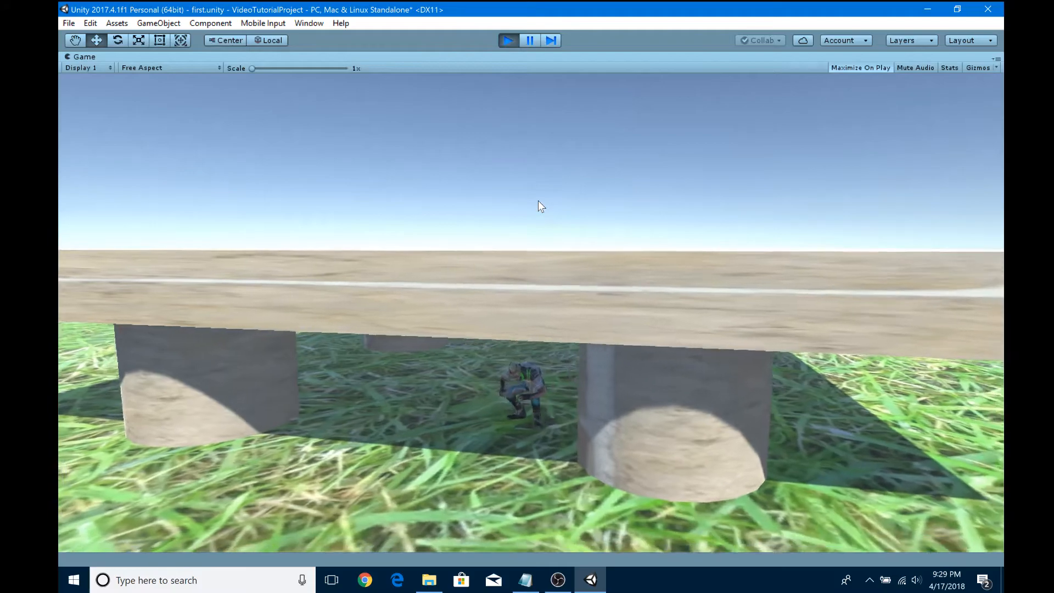
key(d)
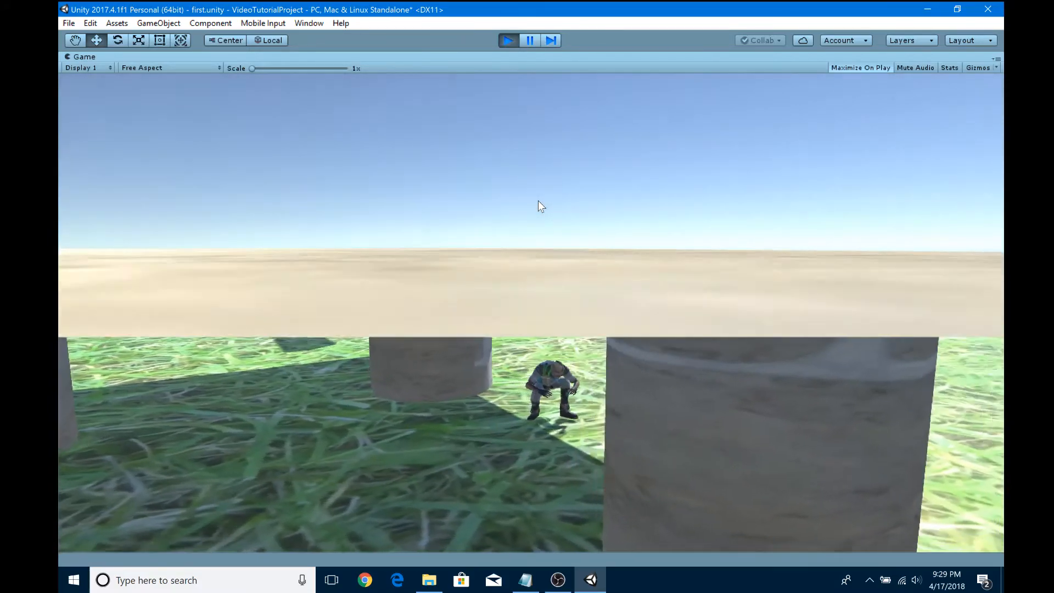
key(w)
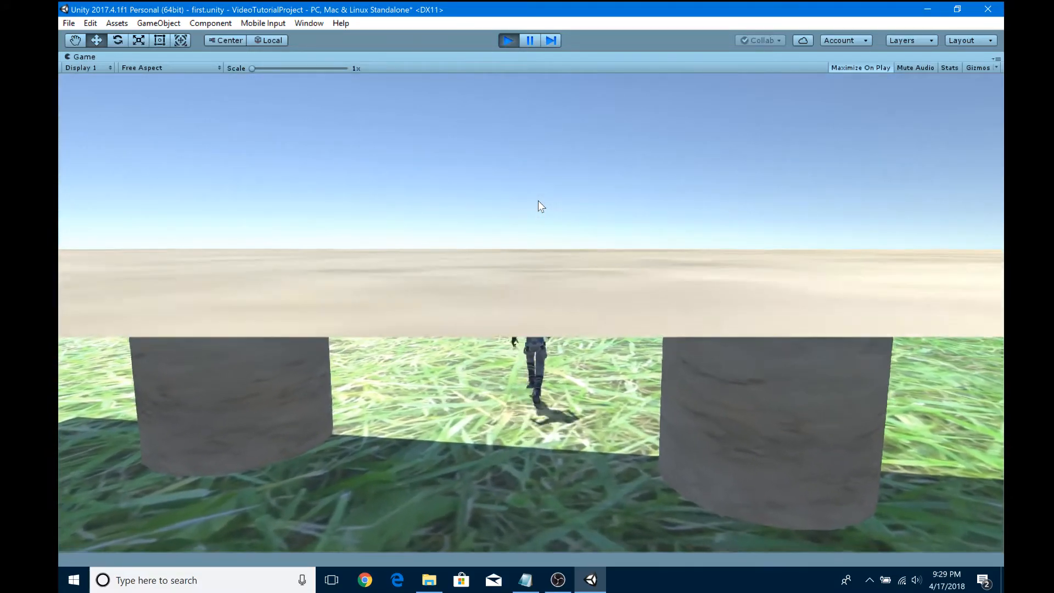
key(d)
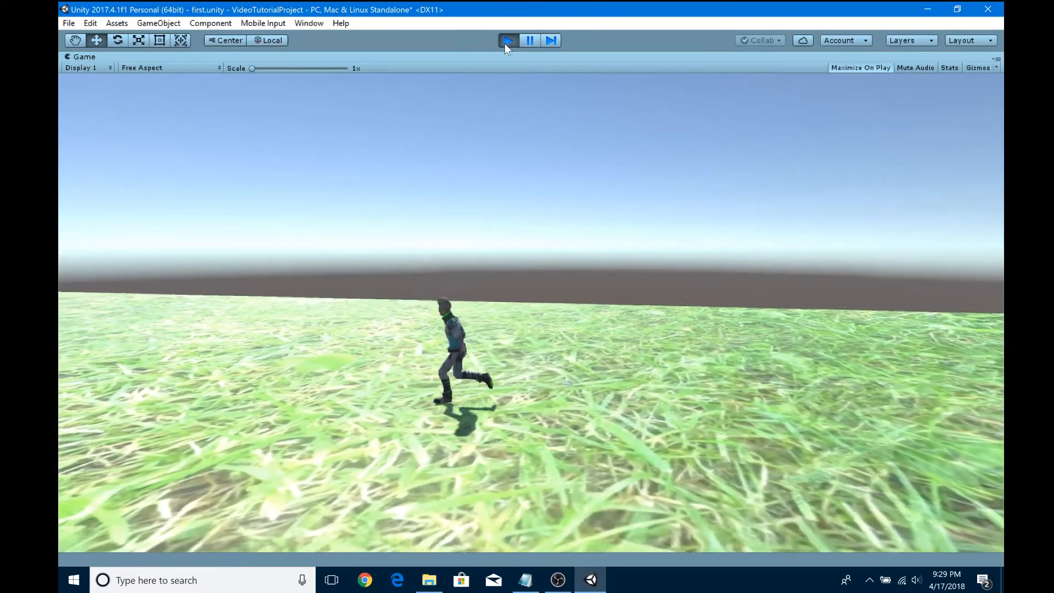
click(508, 40)
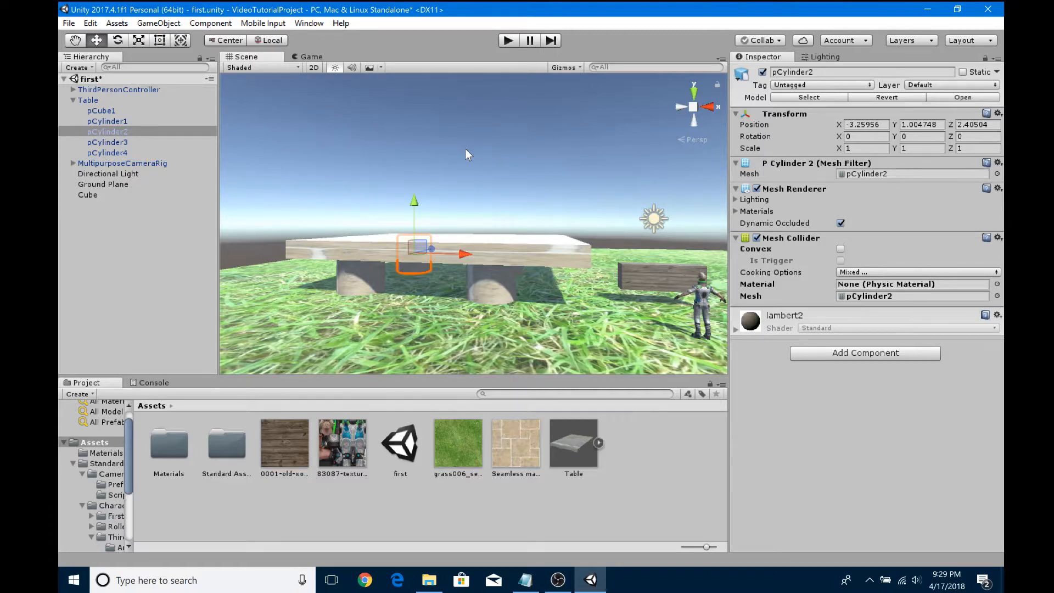
Try extending the underside of pCube1's Box Collider downward to a Y size of about 2.01, undo the change and leave collider editing.
click(94, 111)
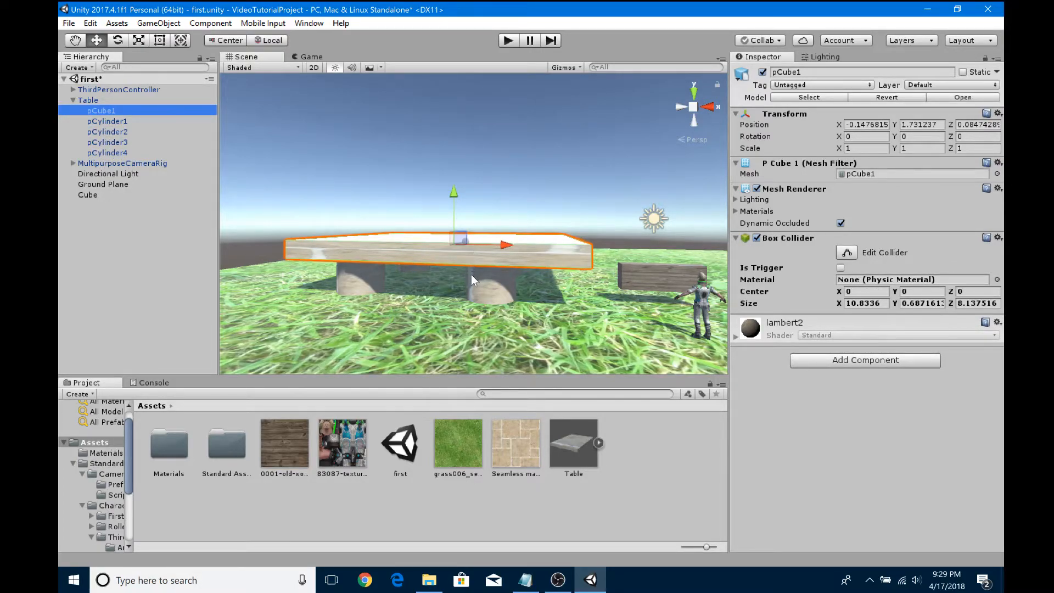
mouse_move(564, 331)
right_down()
mouse_move(529, 423)
mouse_move(548, 326)
right_up()
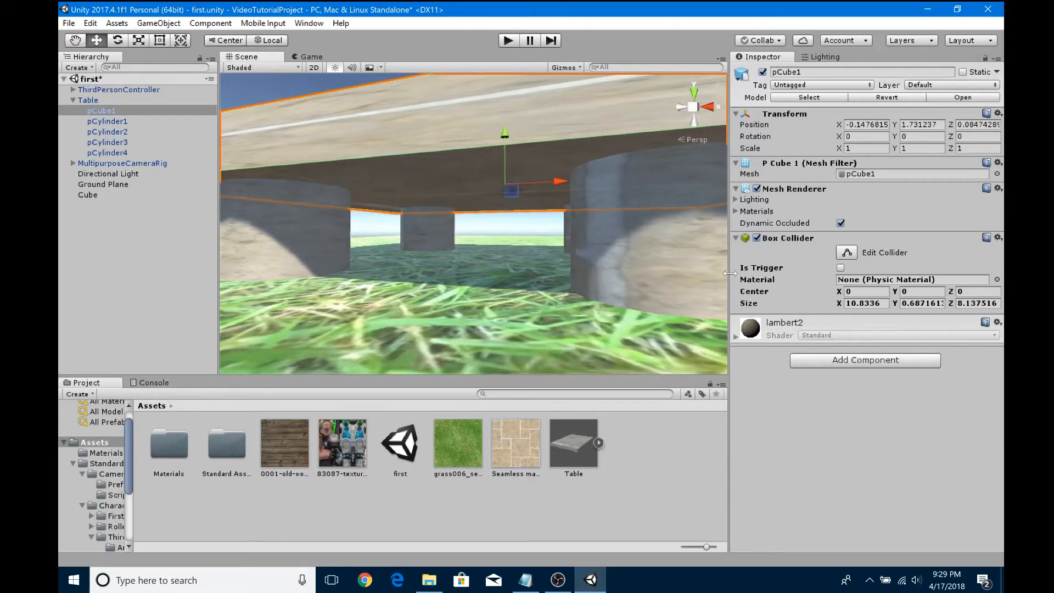
click(846, 253)
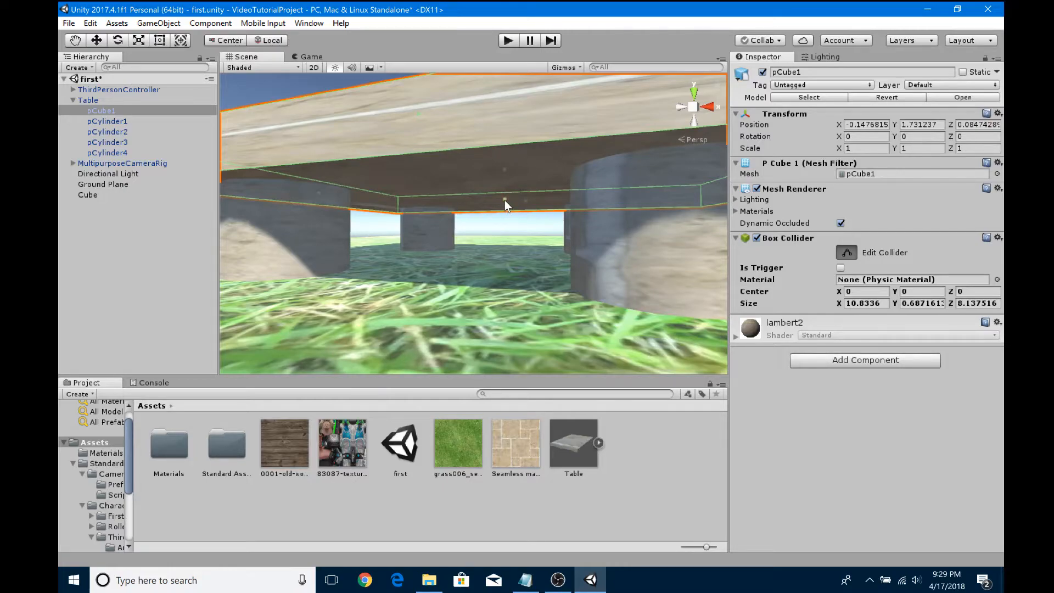
drag(504, 199, 501, 255)
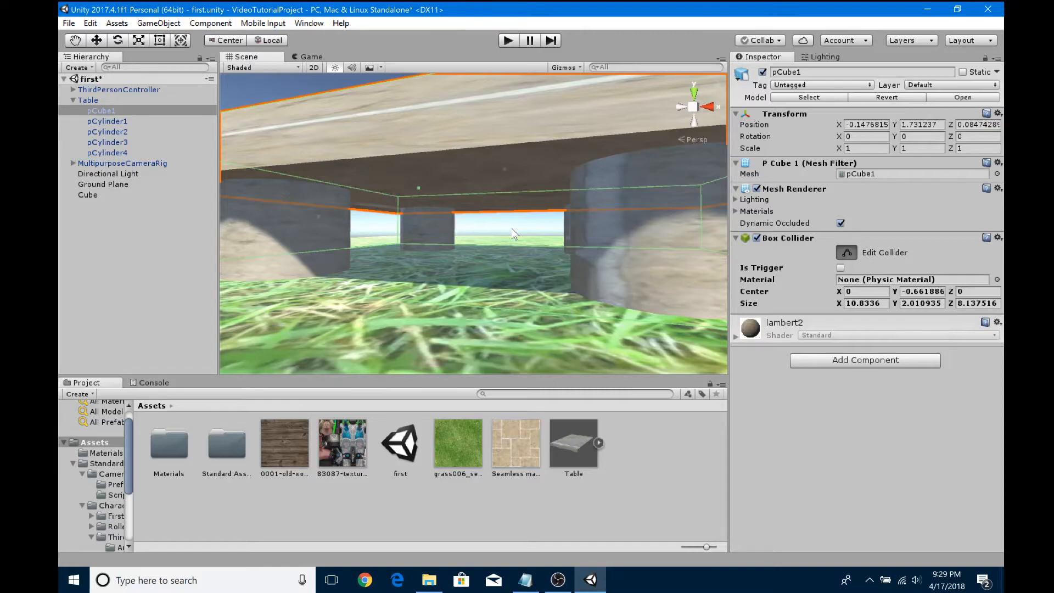
key(ctrl+z)
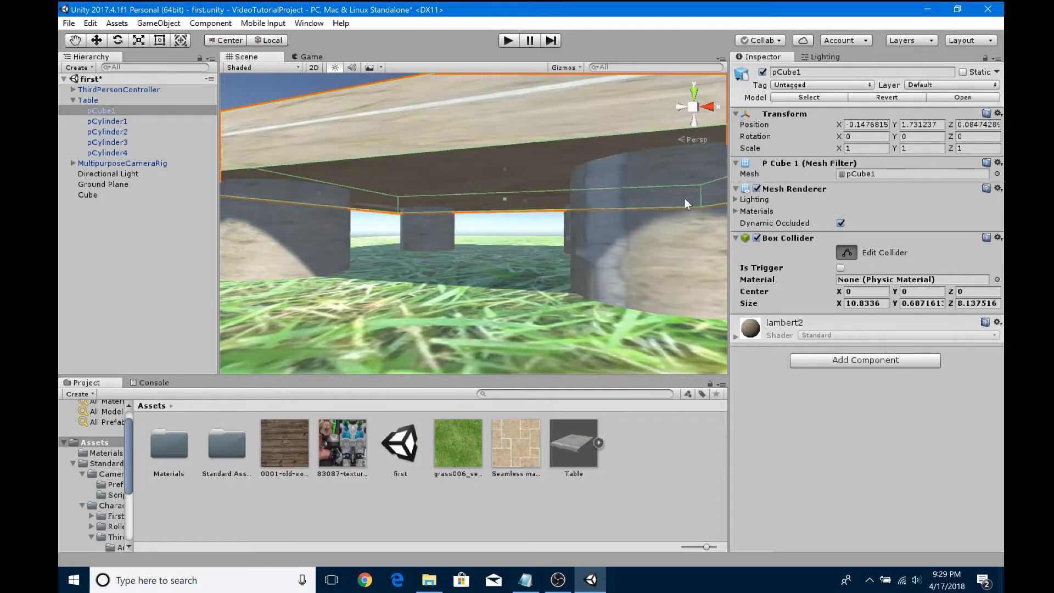
click(848, 252)
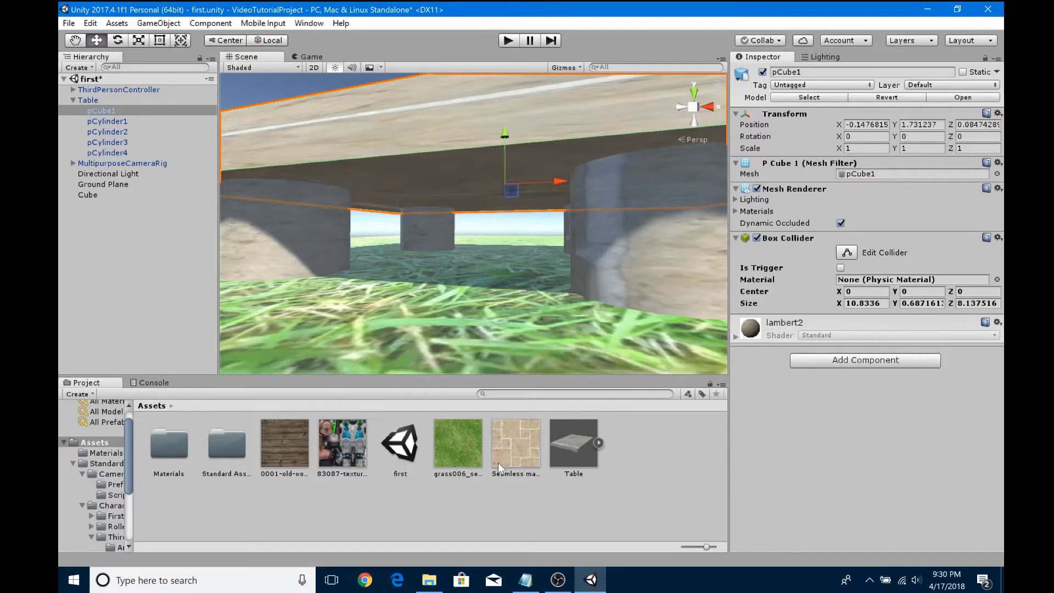
Look through the Materials folder in Assets and examine the import settings of the Table model.
click(170, 449)
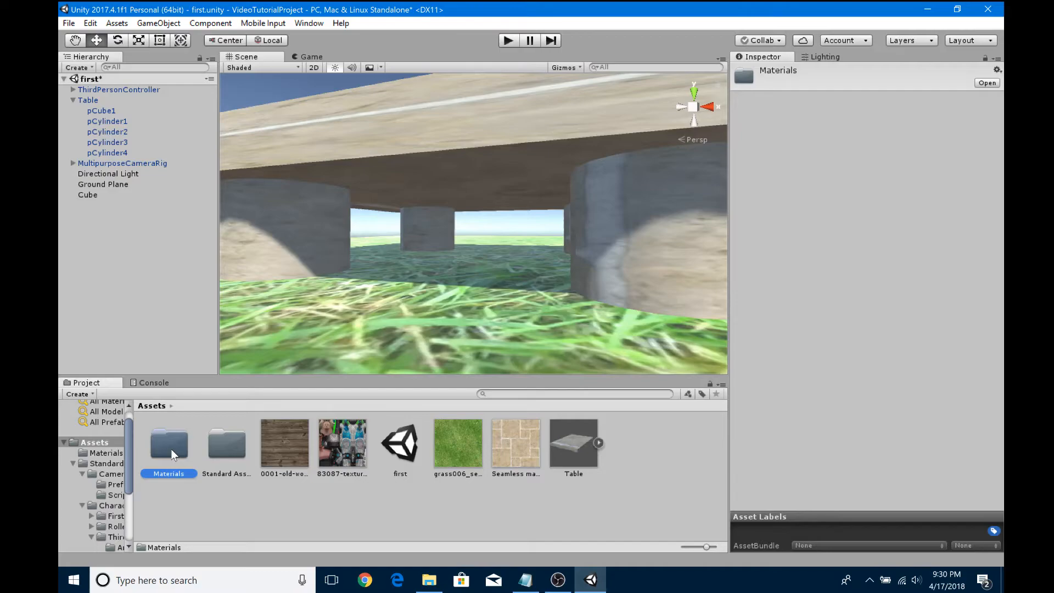
double_click(170, 449)
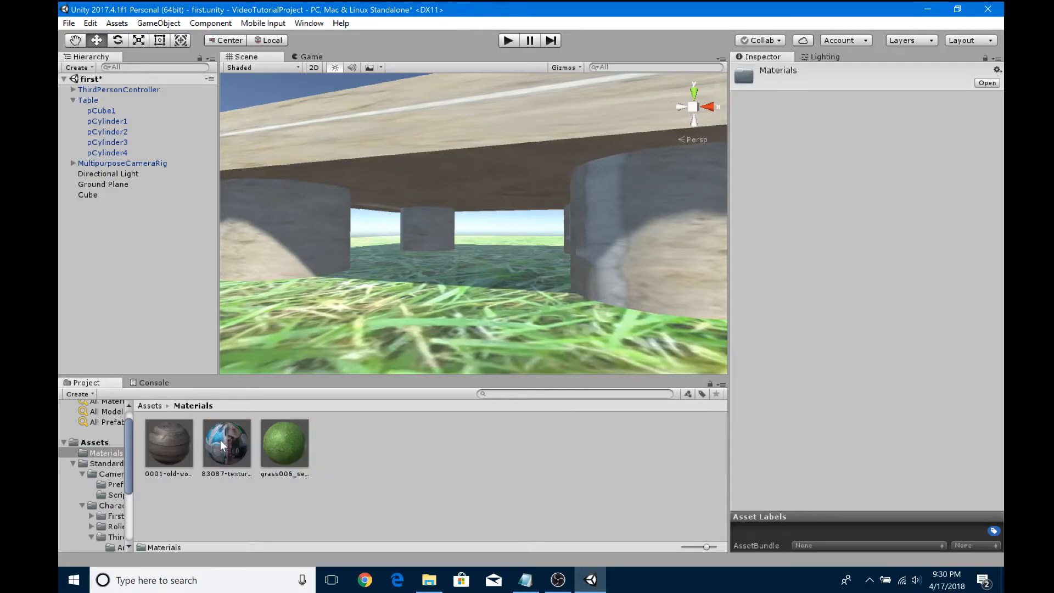
click(145, 405)
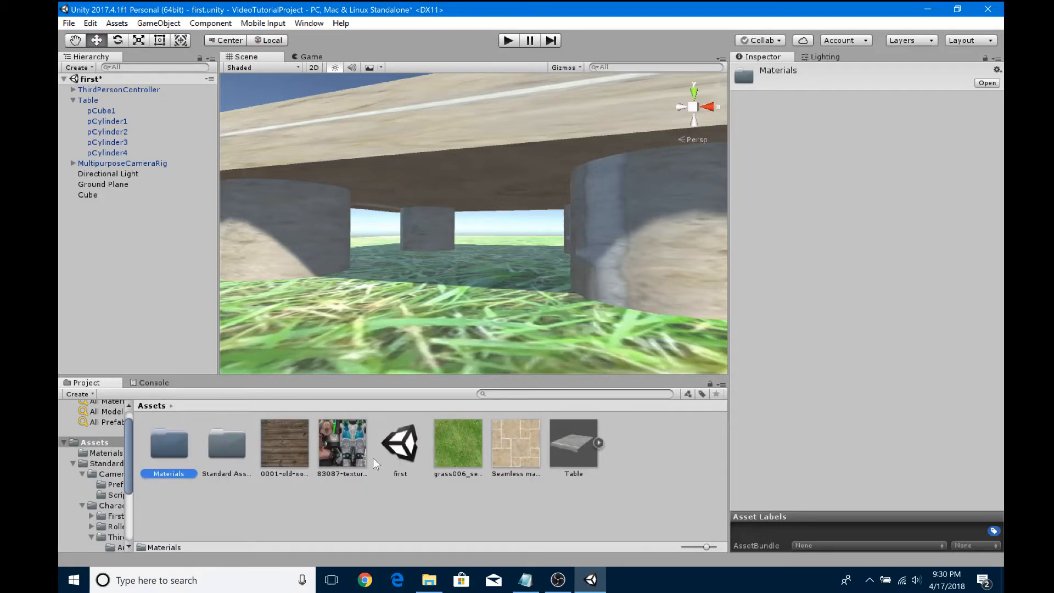
click(568, 446)
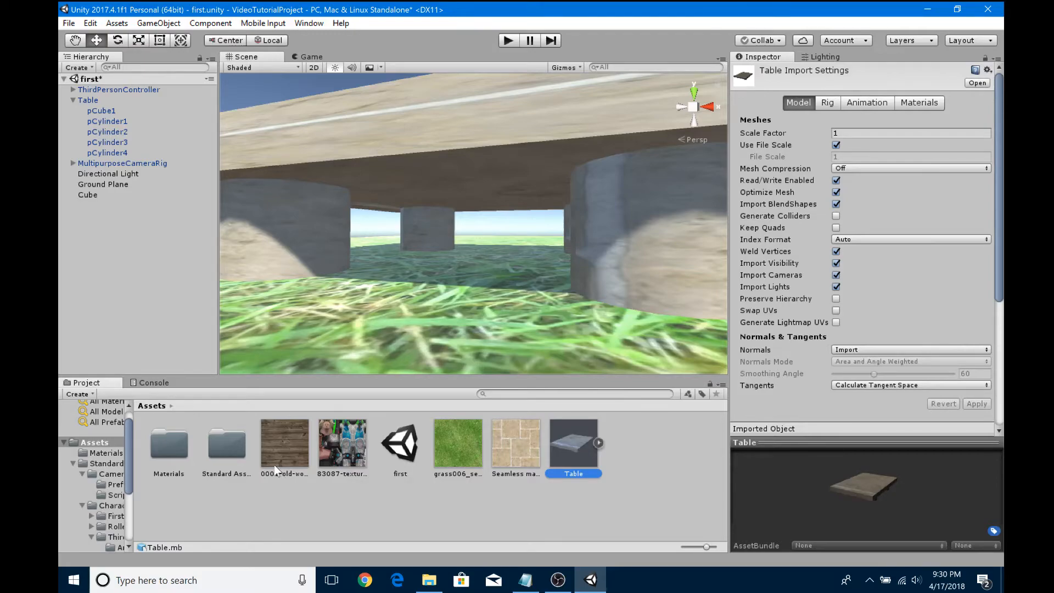
Collapse the Table in the hierarchy and rotate the Directional Light to an X rotation of about 39.7 degrees.
click(72, 100)
click(89, 111)
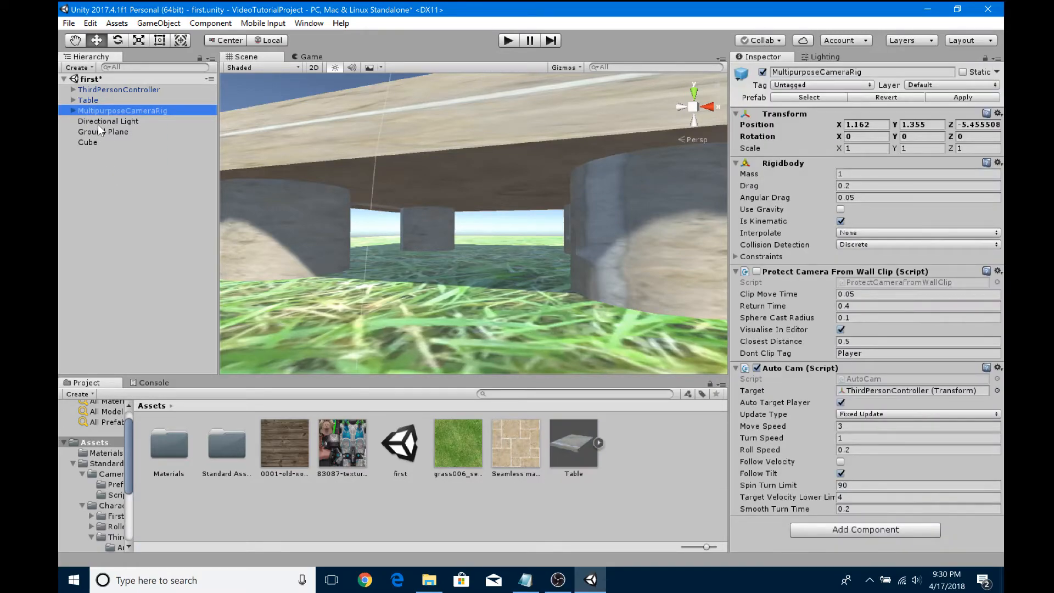
click(100, 121)
alt+drag(429, 262, 715, 144)
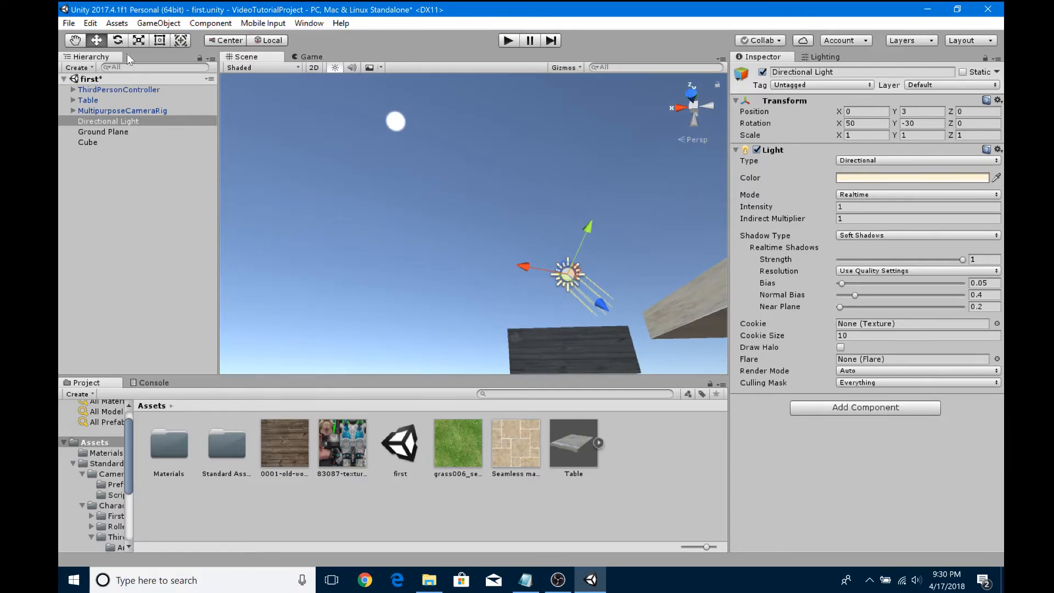
click(116, 41)
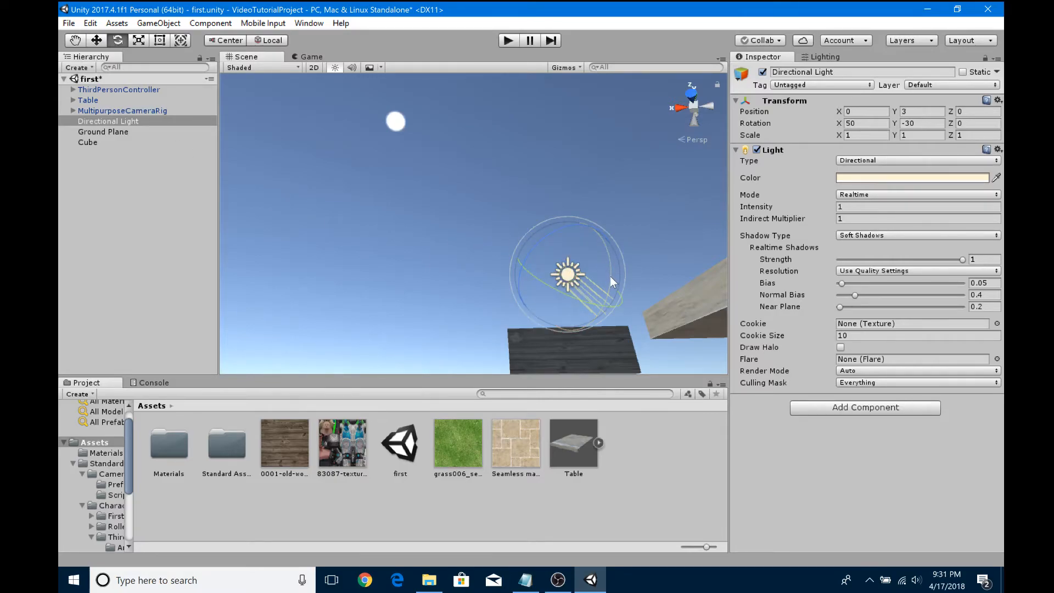
drag(610, 276, 606, 235)
drag(606, 229, 600, 259)
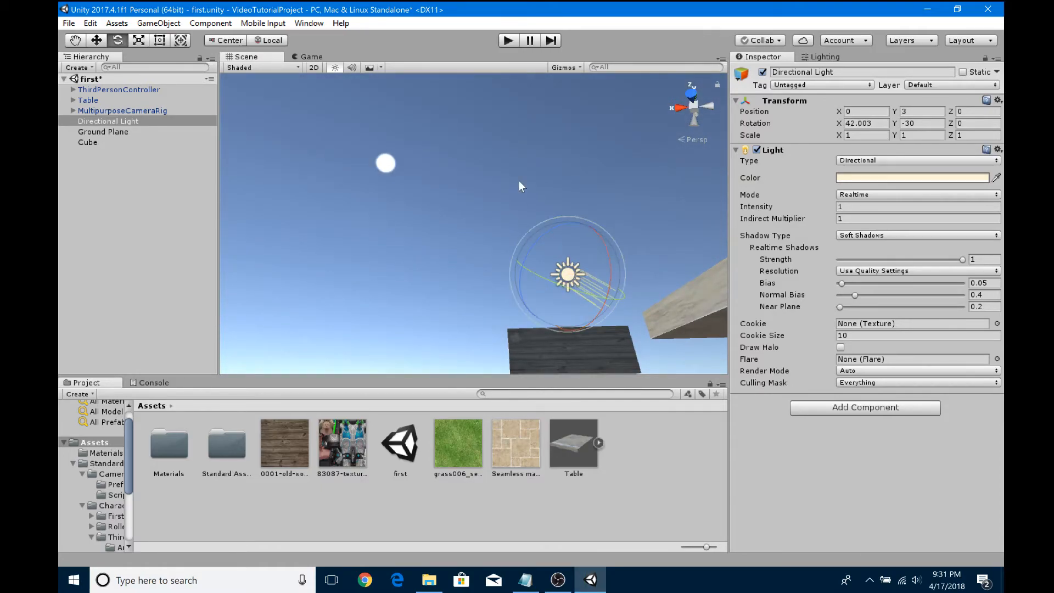
right_drag(483, 146, 472, 226)
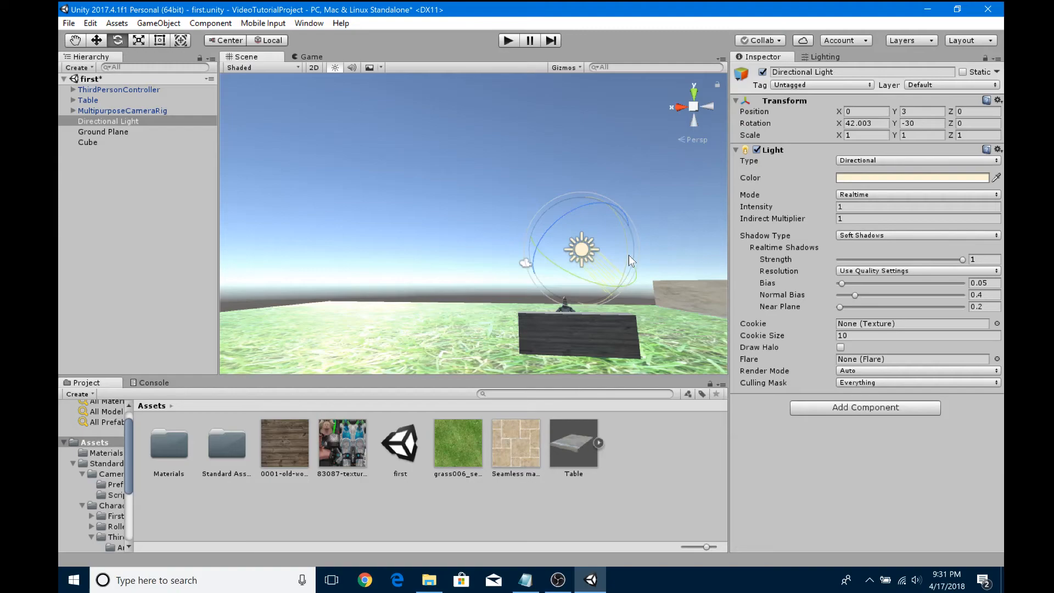
mouse_move(627, 255)
mouse_down()
mouse_move(614, 94)
mouse_move(627, 199)
mouse_move(617, 291)
mouse_move(618, 252)
mouse_up()
right_drag(400, 185, 516, 128)
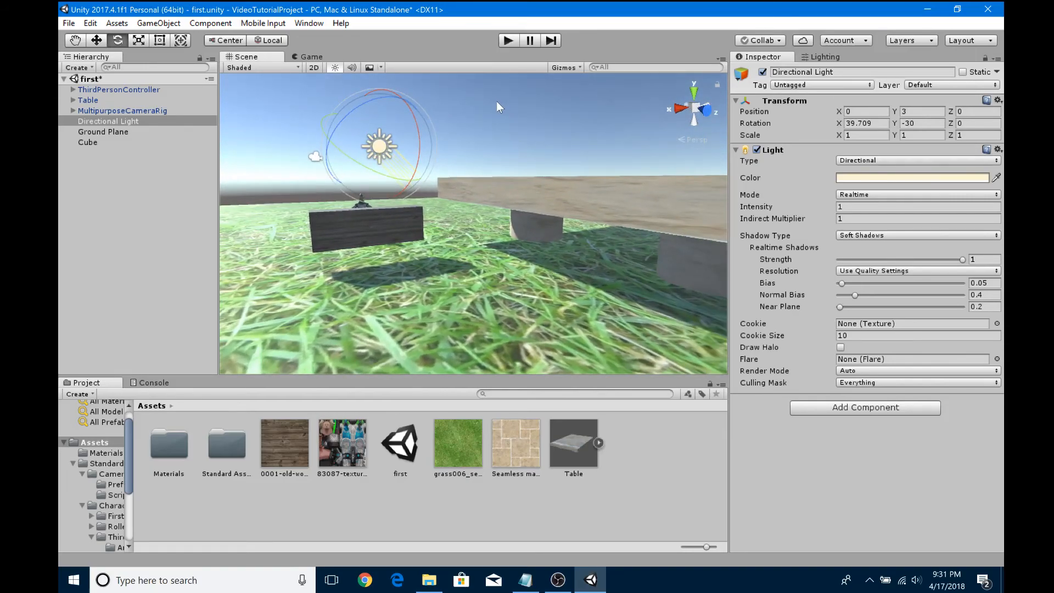